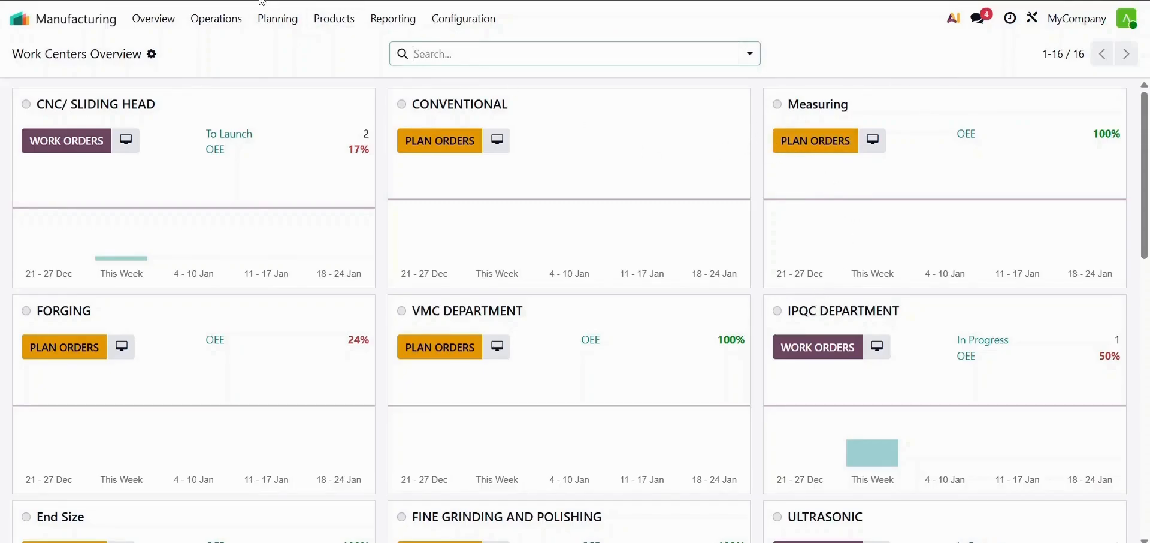
Step: Open the bill of materials of the 26 mm titanium cortical bone screw, product A2024026
click(331, 24)
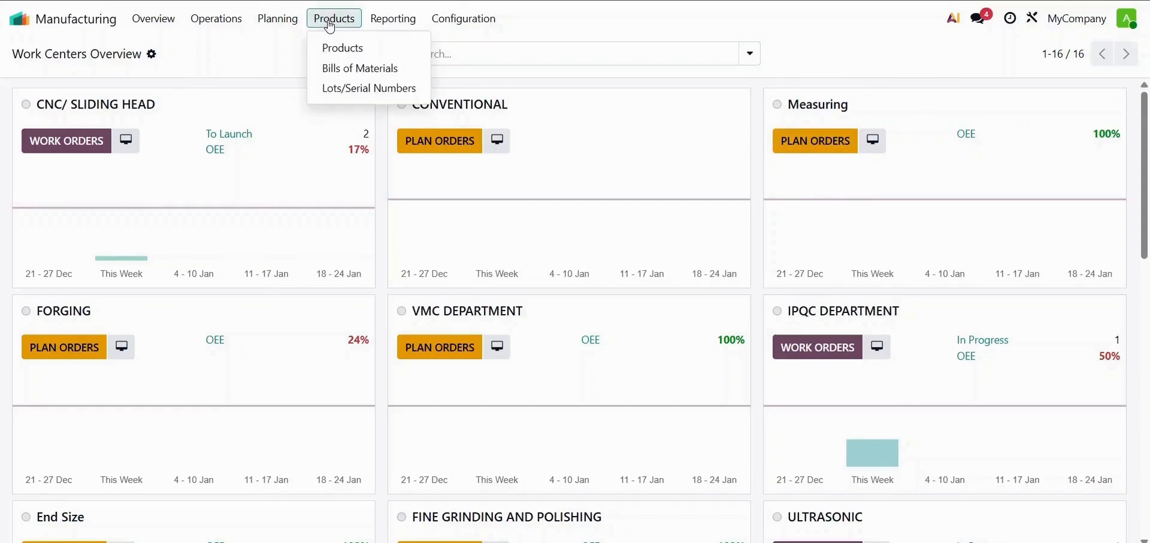
click(346, 52)
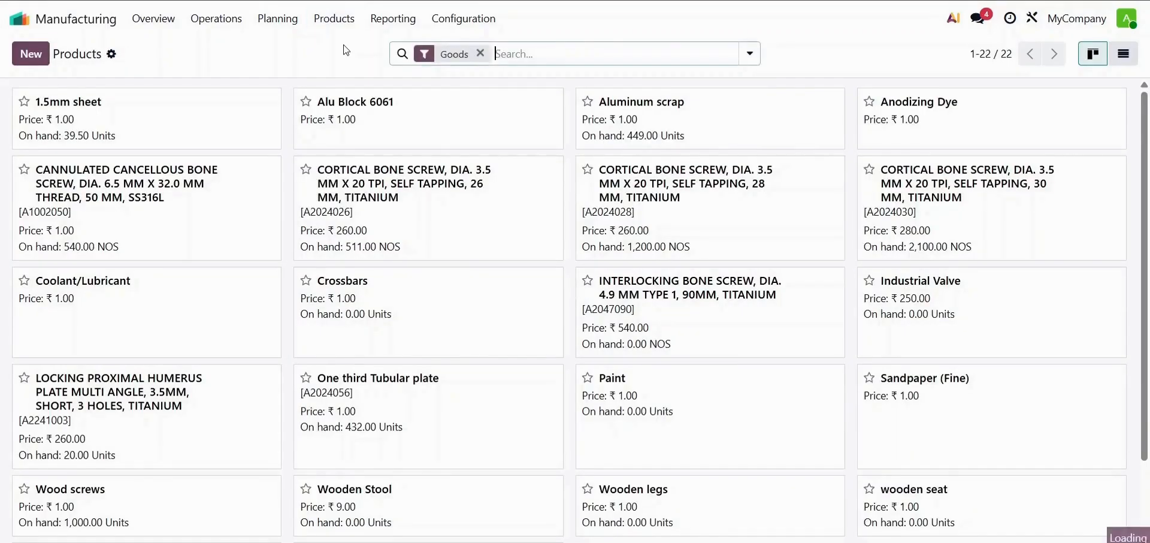
click(405, 205)
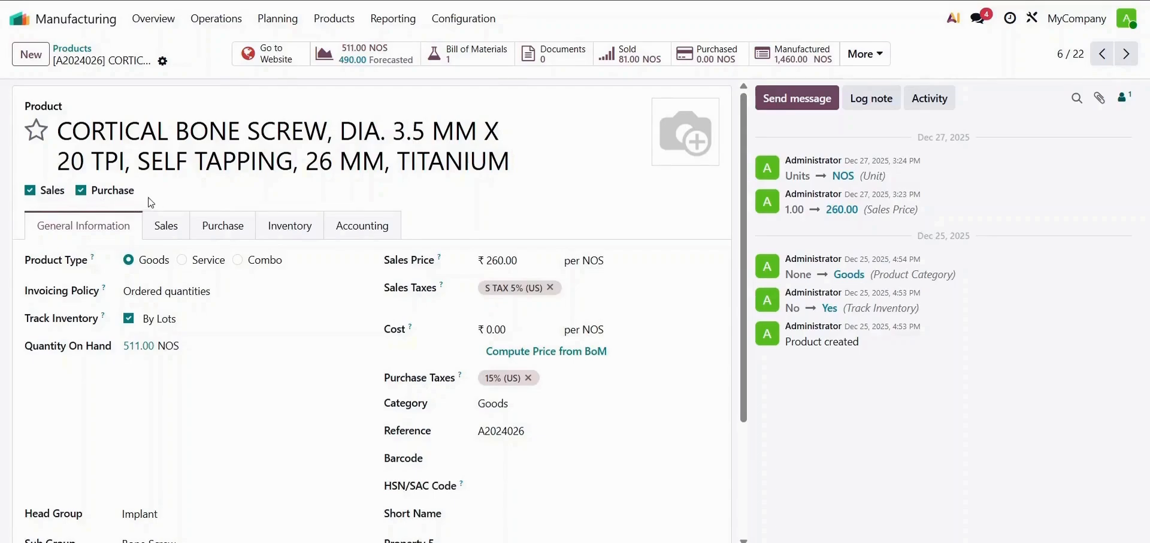
click(507, 45)
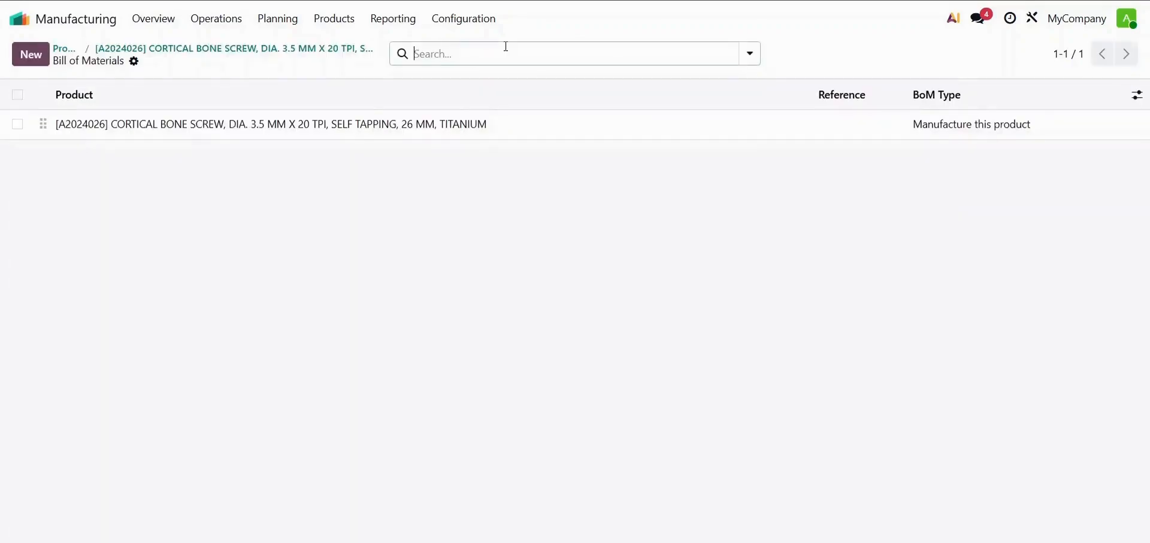
click(444, 125)
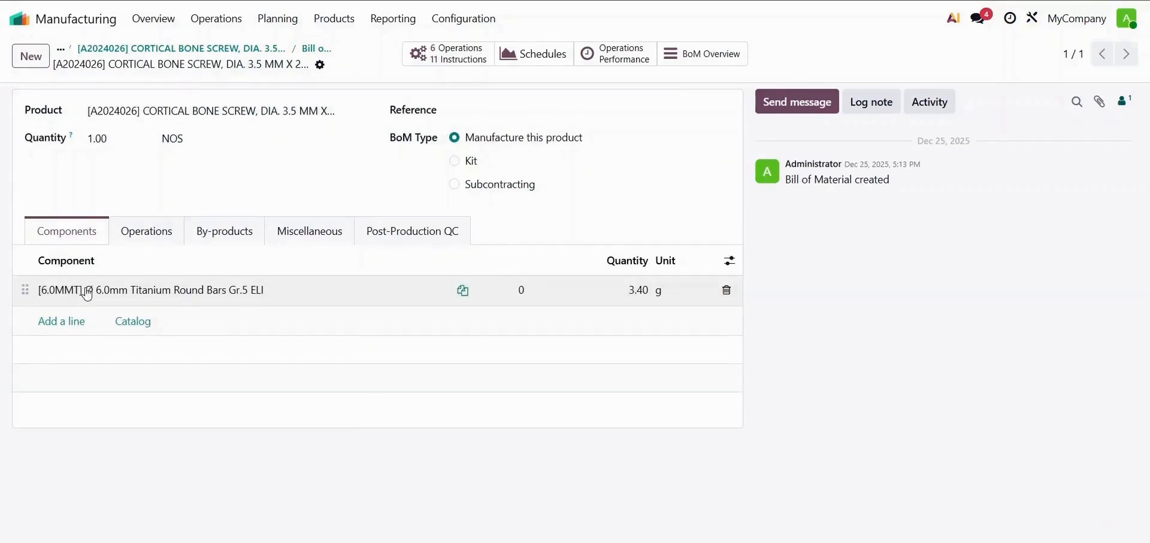
Step: Review the operations, by-products and post-production quality check parameters of the 26 mm screw's bill of materials
click(137, 232)
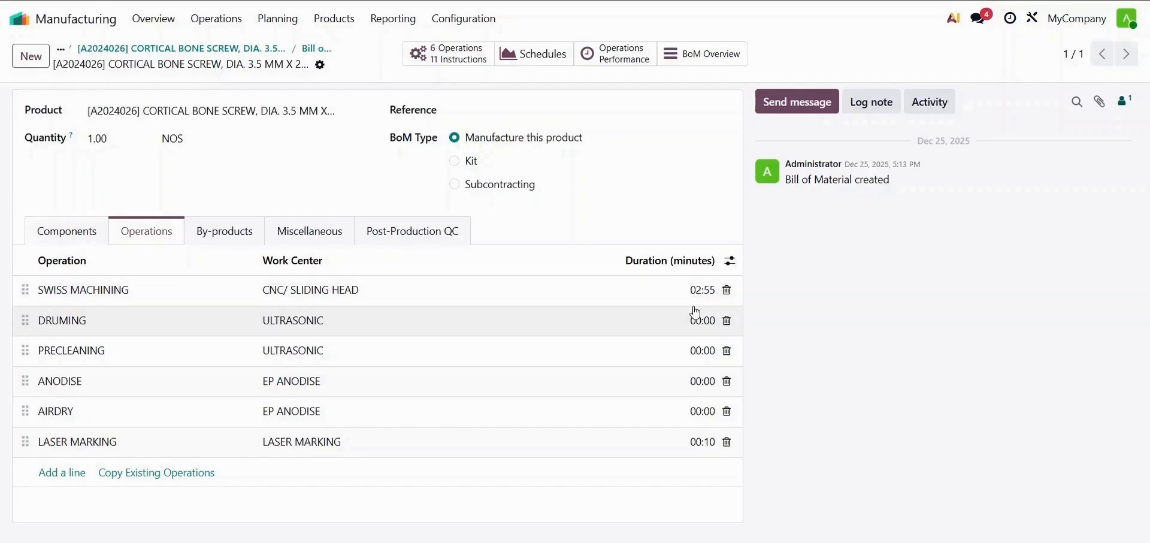
click(262, 230)
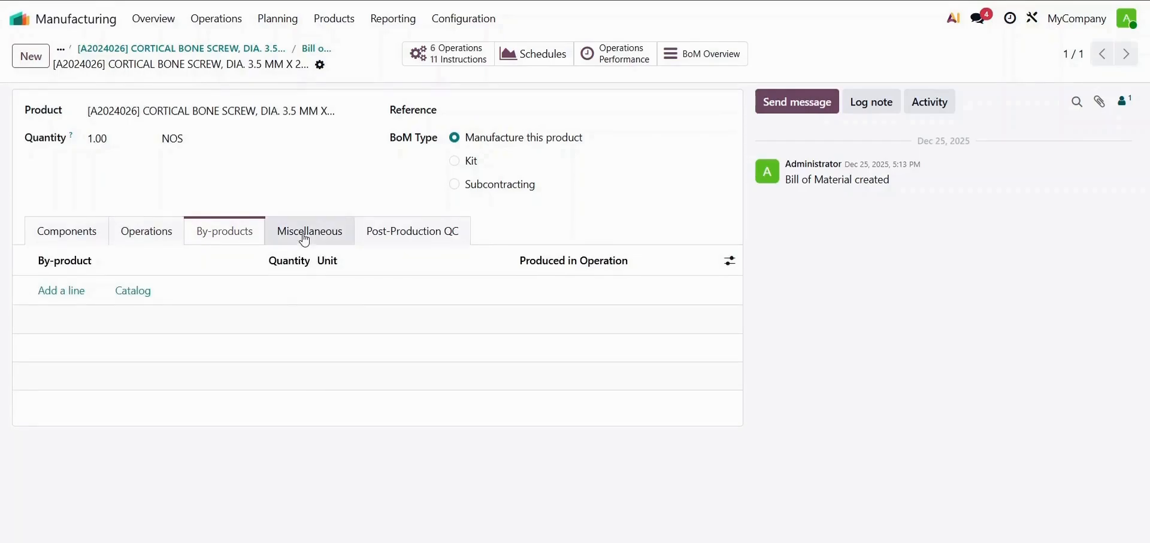
click(381, 246)
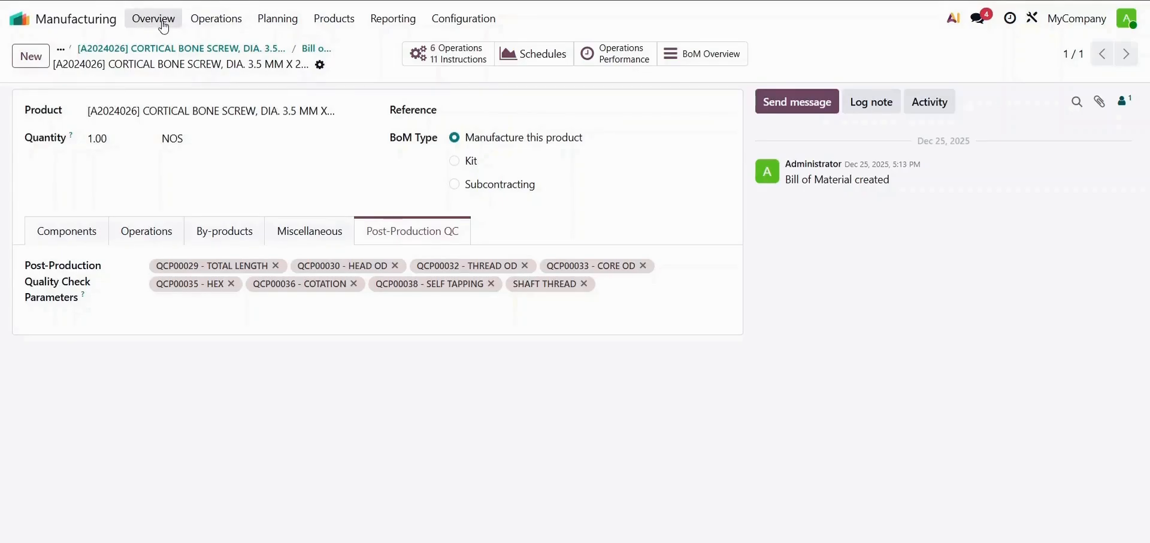
Step: Open the confirmed manufacturing order for the 30 mm cortical bone screw, product A2024030
click(231, 20)
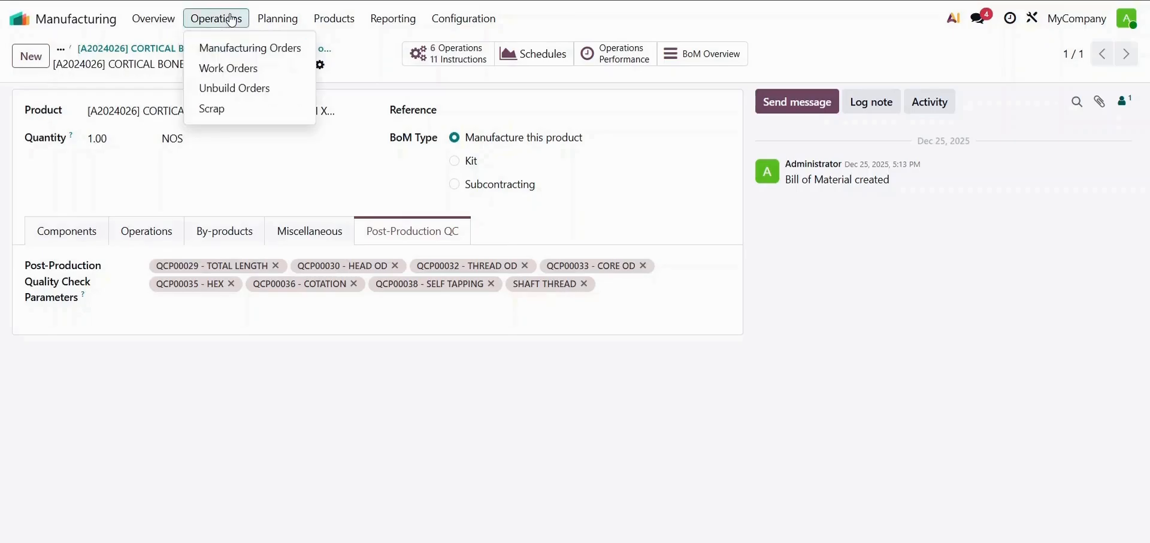
click(254, 56)
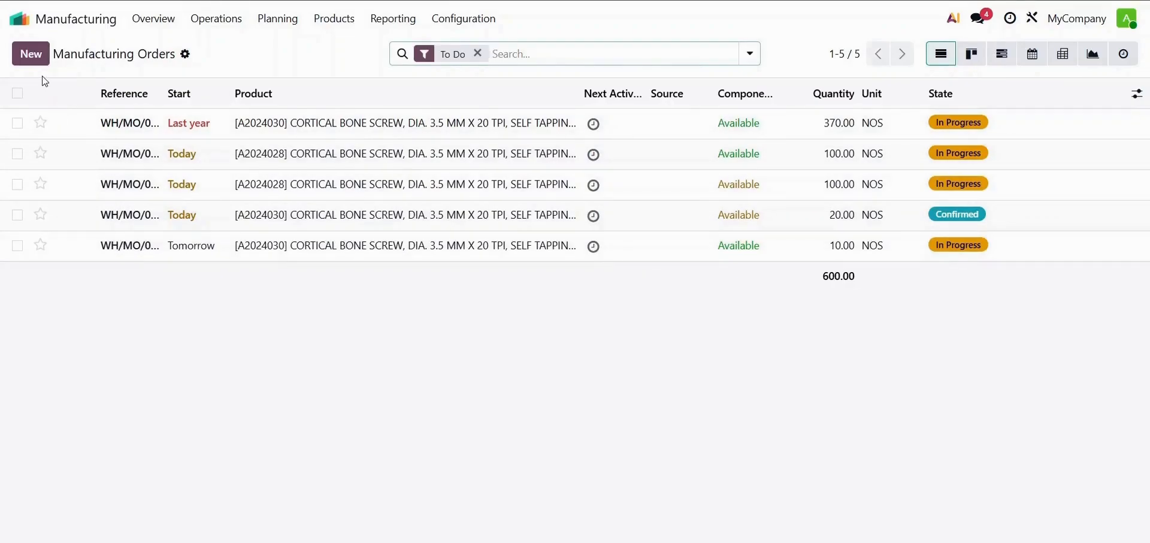
click(120, 217)
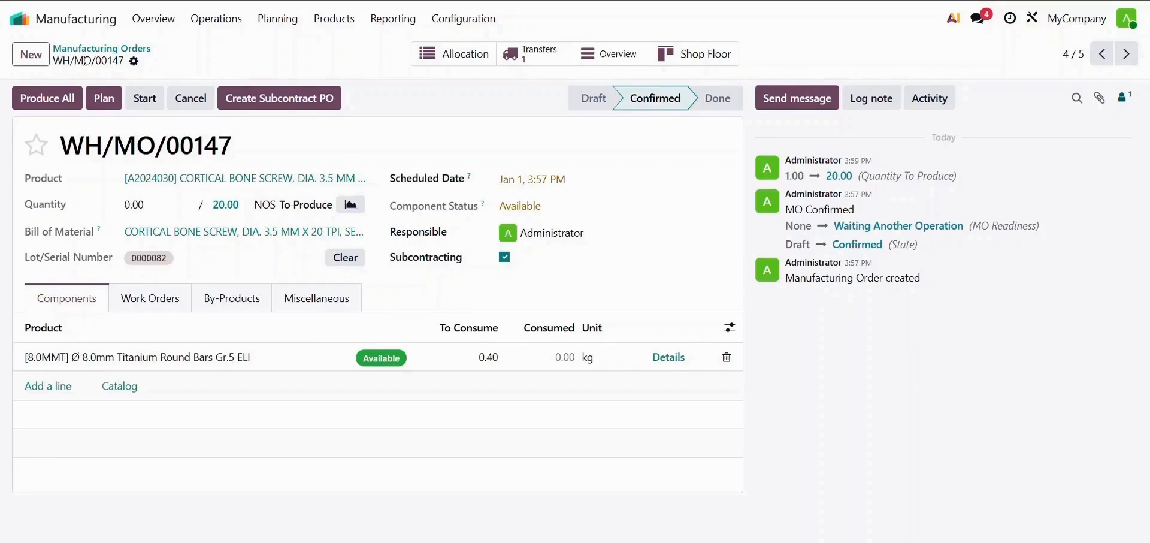
Step: Create a subcontract purchase order from the manufacturing order with vendor ABC CARE PRODUCT and a subcontract quantity of 10
click(282, 112)
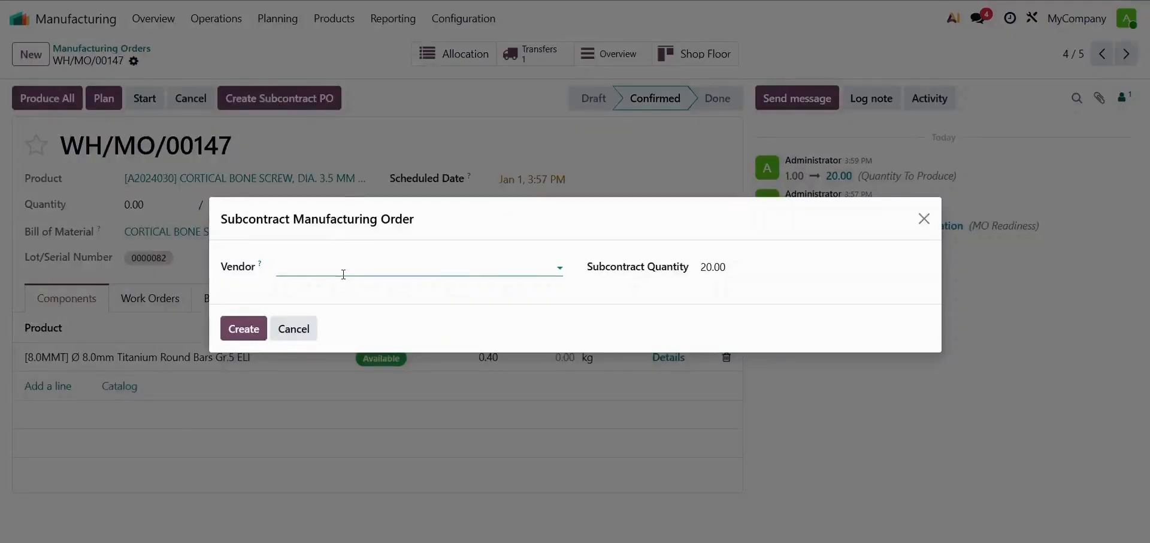
click(343, 274)
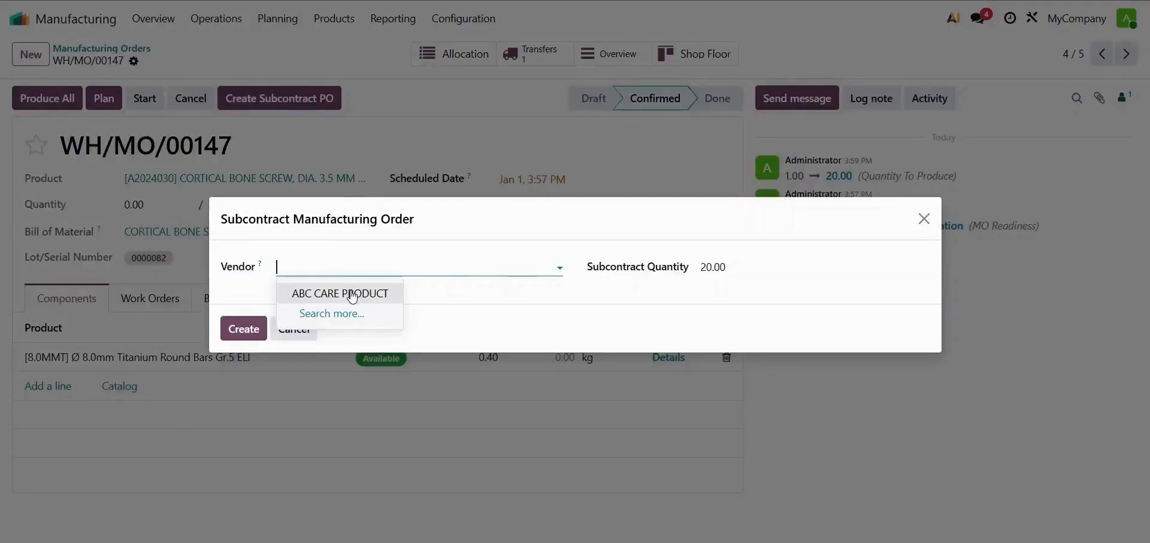
click(352, 294)
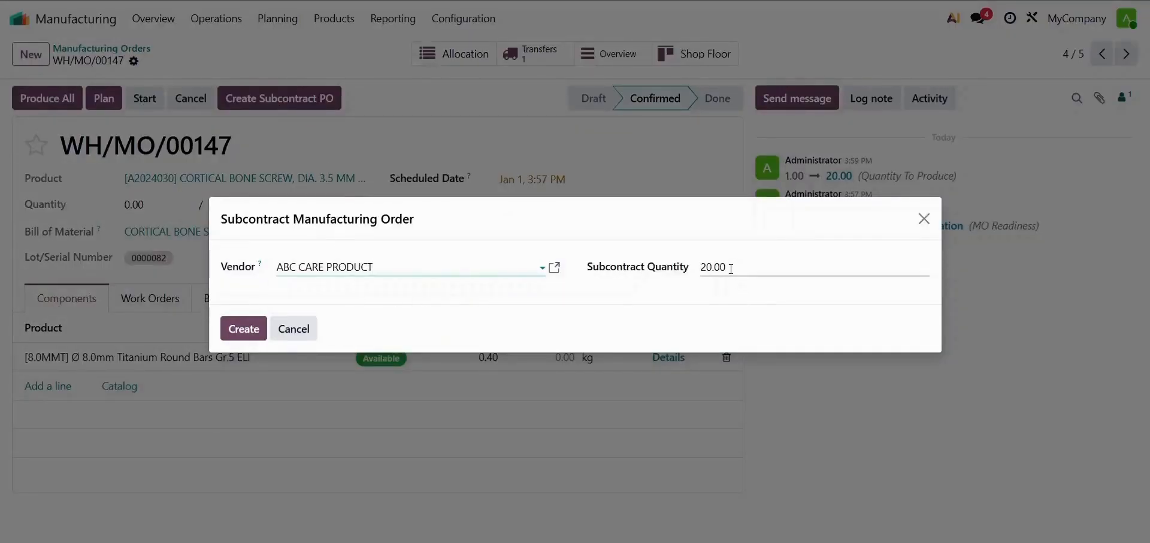
click(721, 266)
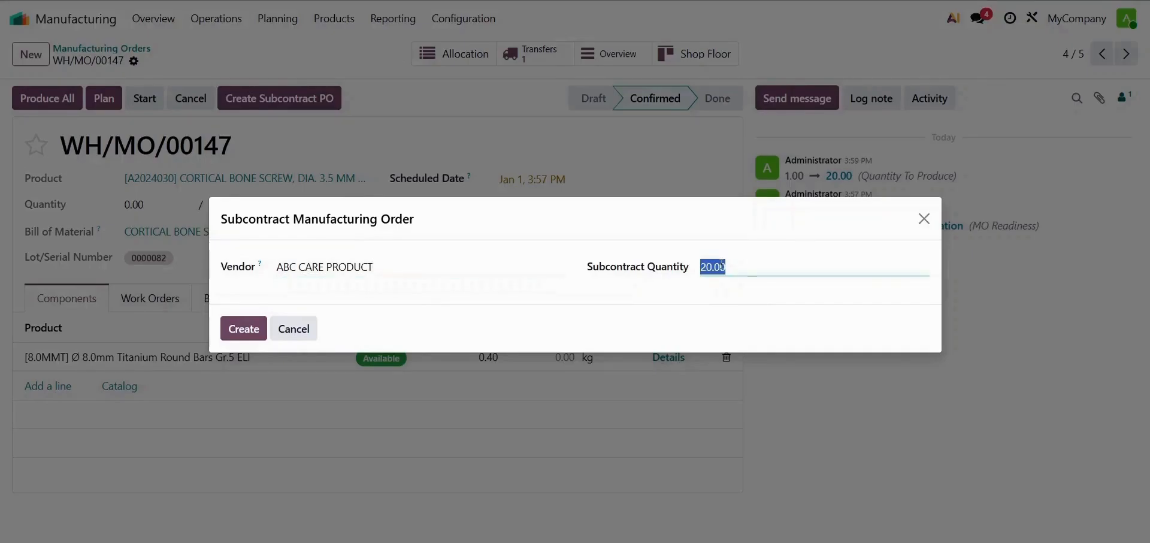
text(10)
click(248, 332)
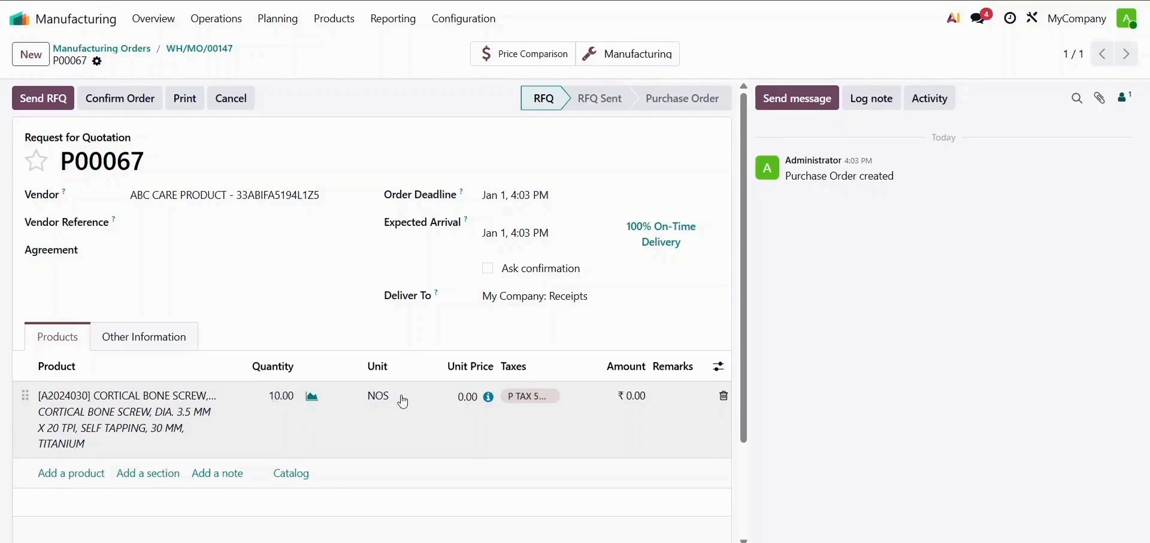
Step: Set the unit price of the cortical bone screw line to 150, save the quotation request and check its totals
click(466, 399)
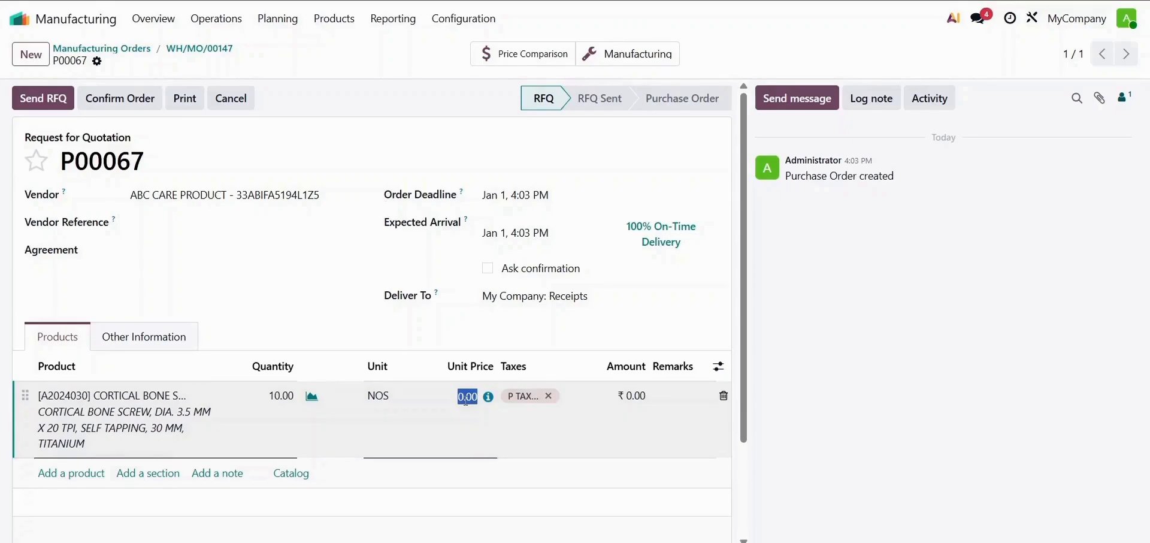
text(150)
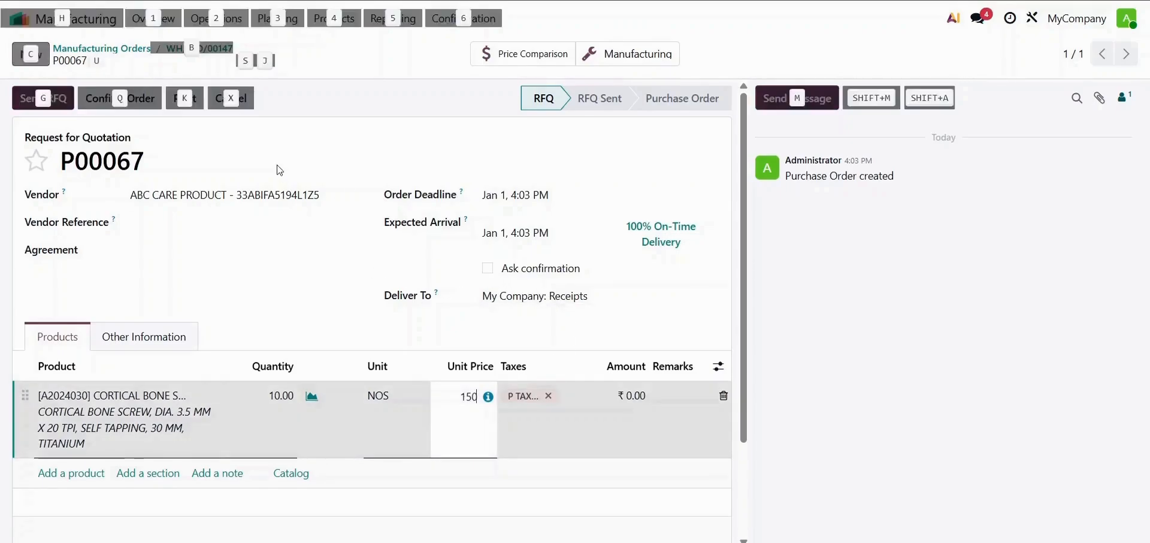
key(alt+s)
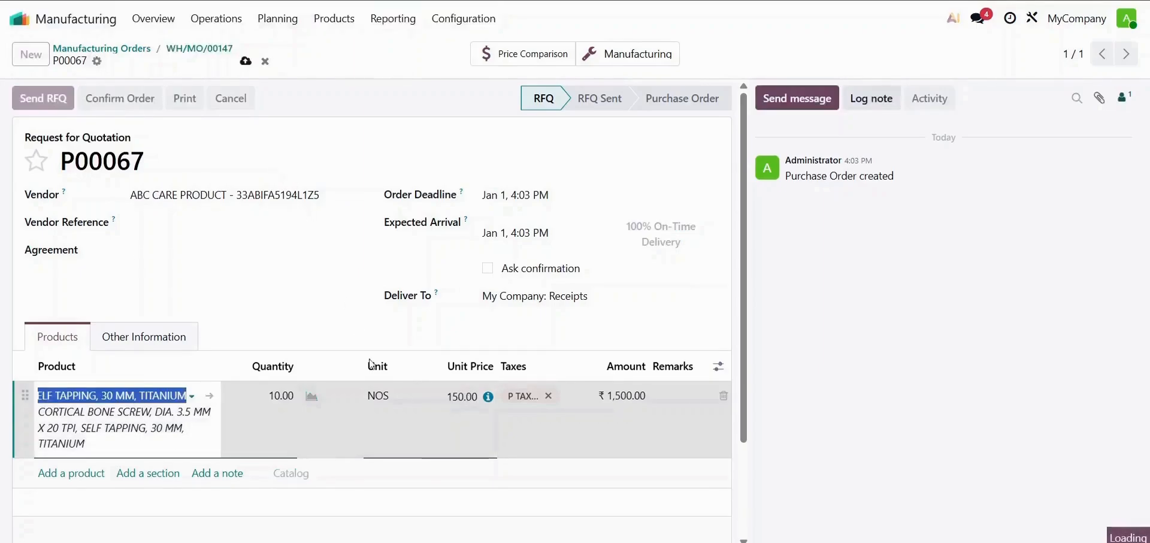
scroll(686, 367, down, 2)
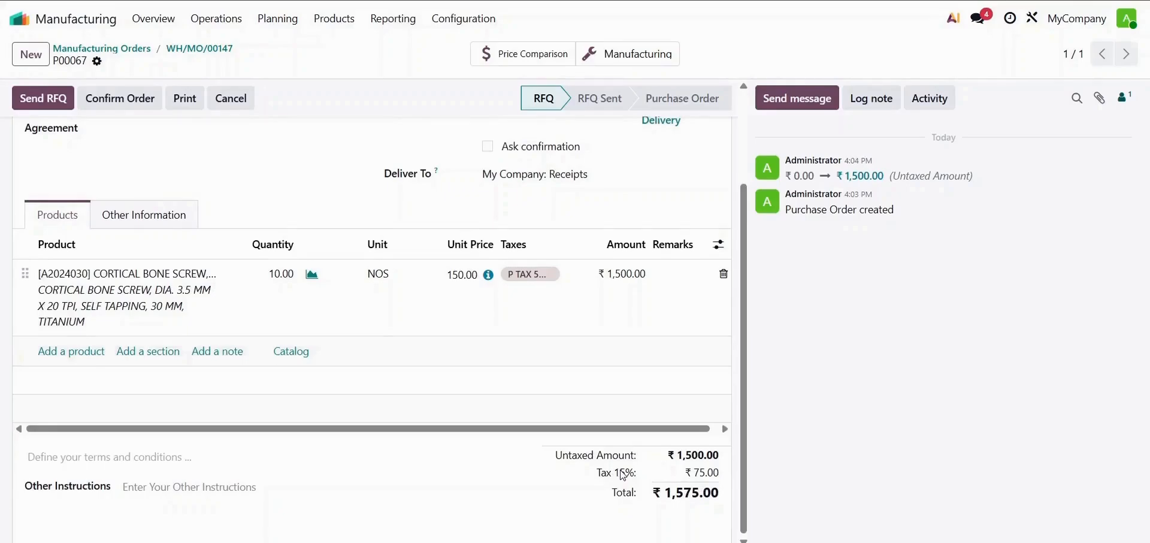
scroll(623, 475, up, 2)
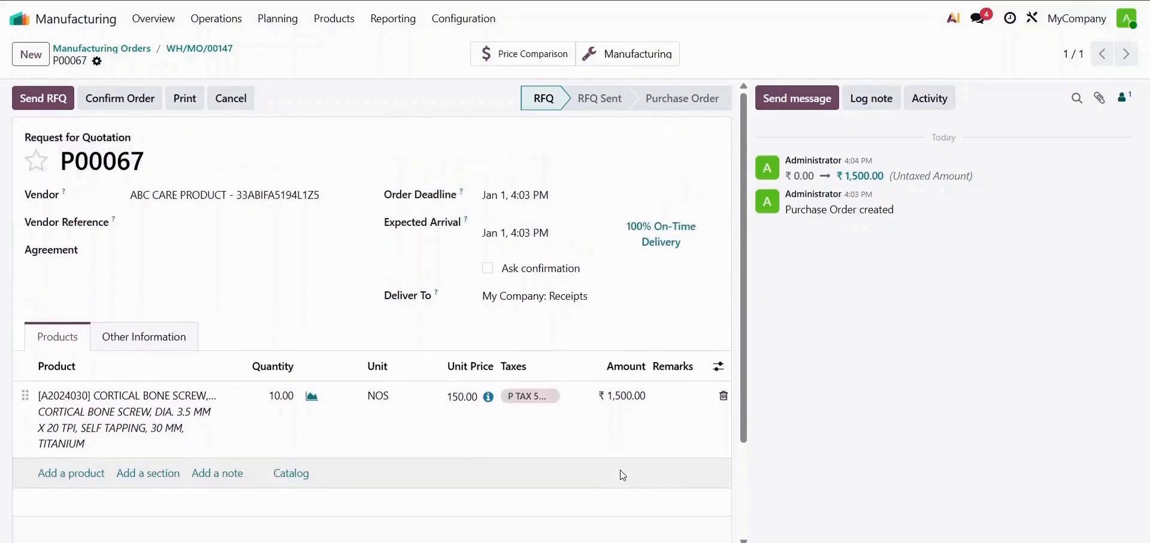
Step: Confirm the subcontract purchase order and validate its receipt for the 10 screws
click(108, 99)
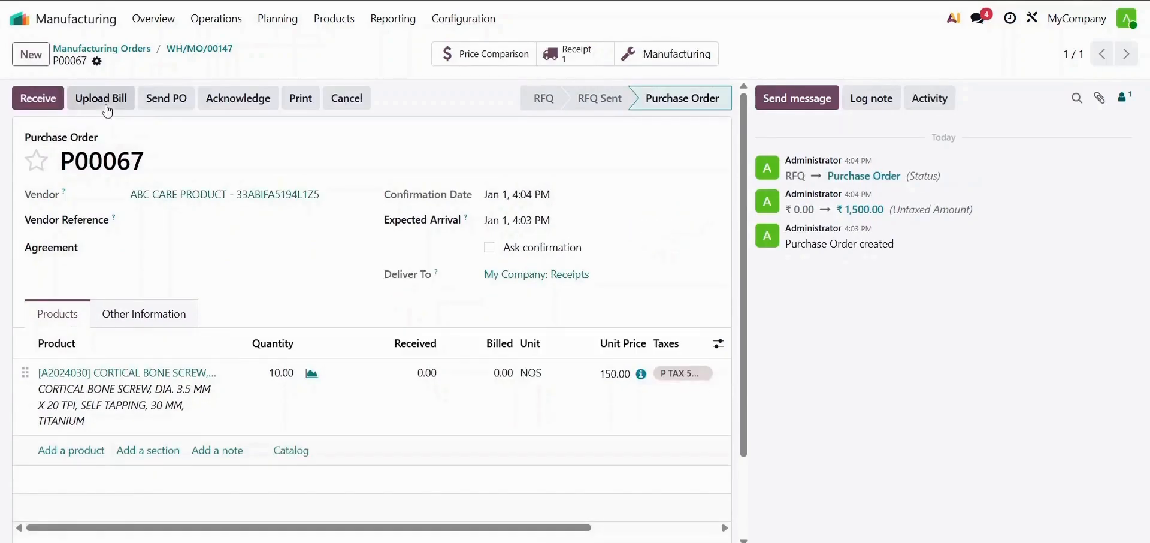
click(561, 60)
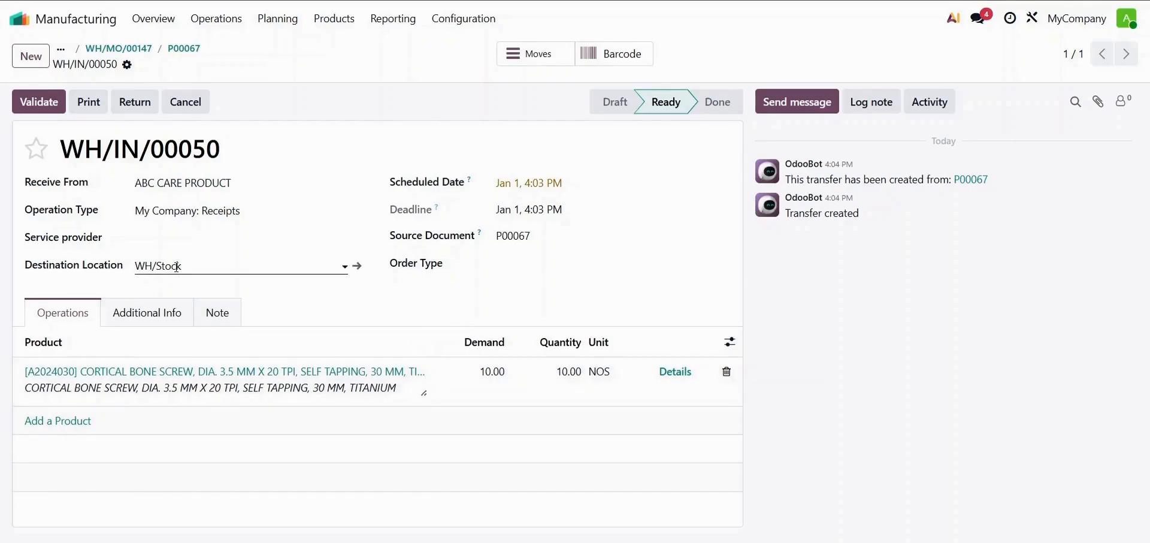
click(34, 102)
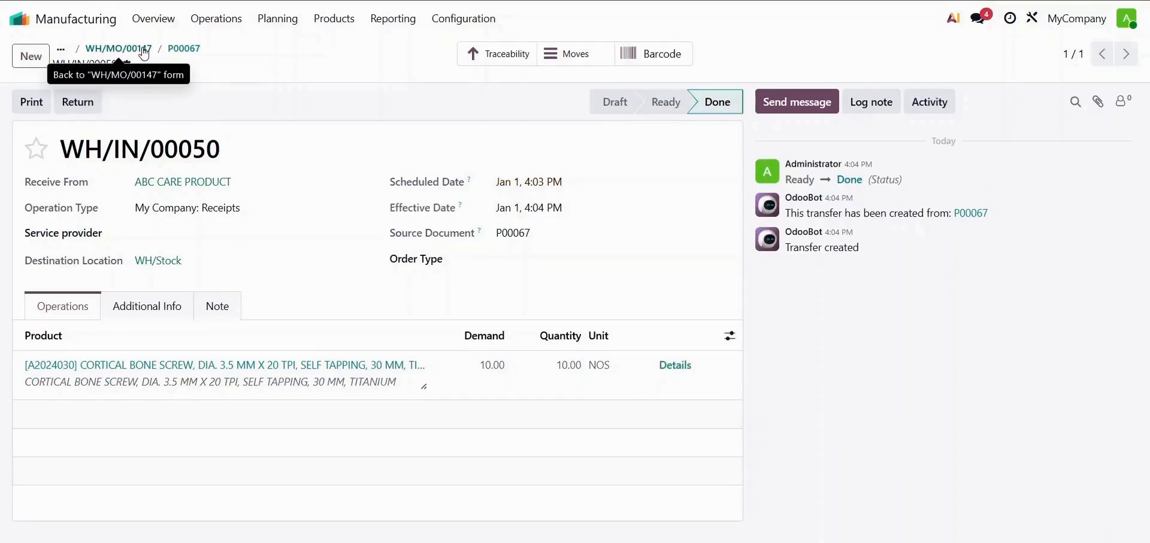
Step: Return to the manufacturing order, review its work orders and start the SWISS MACHINING operation
click(144, 53)
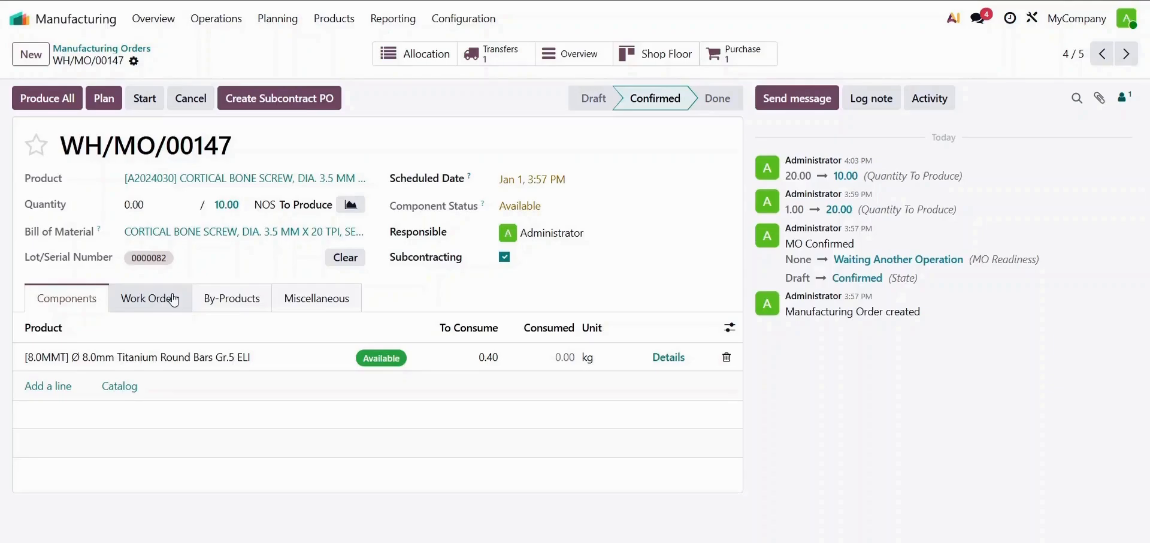
click(137, 313)
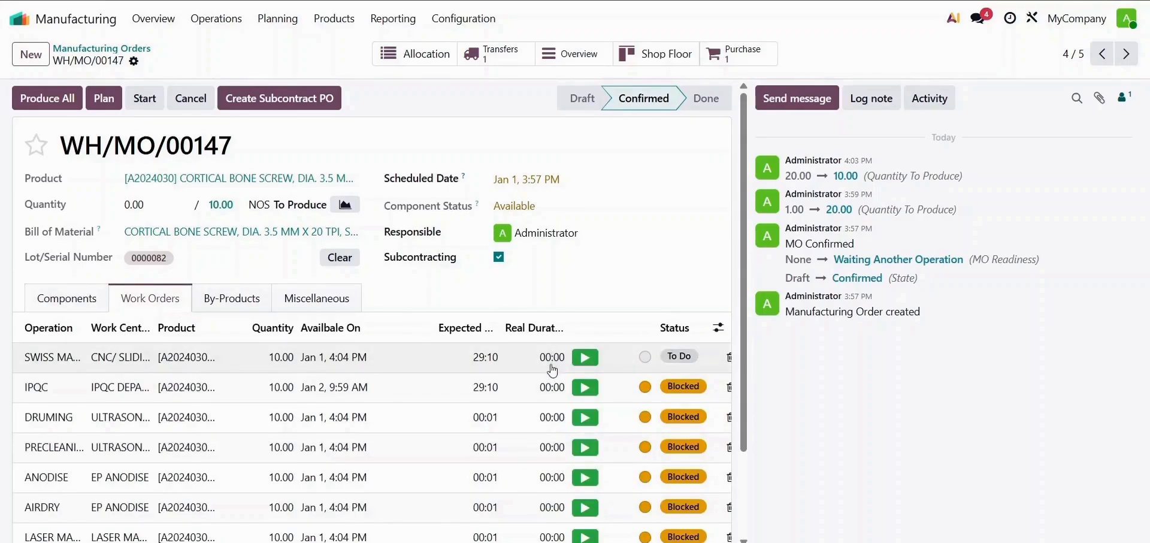
scroll(552, 370, down, 1)
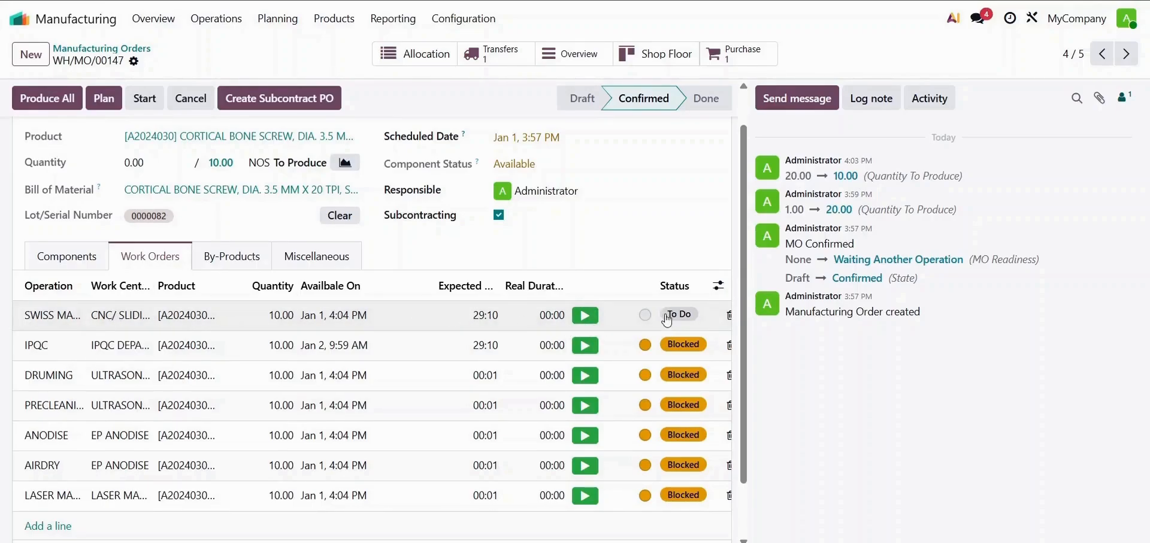
scroll(668, 320, right, 1)
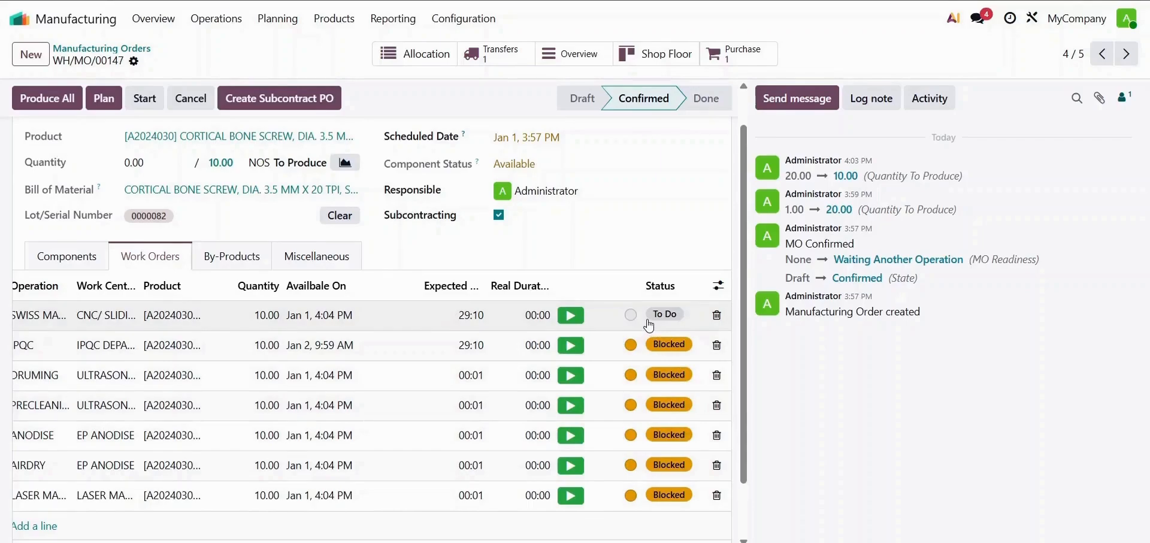
click(571, 316)
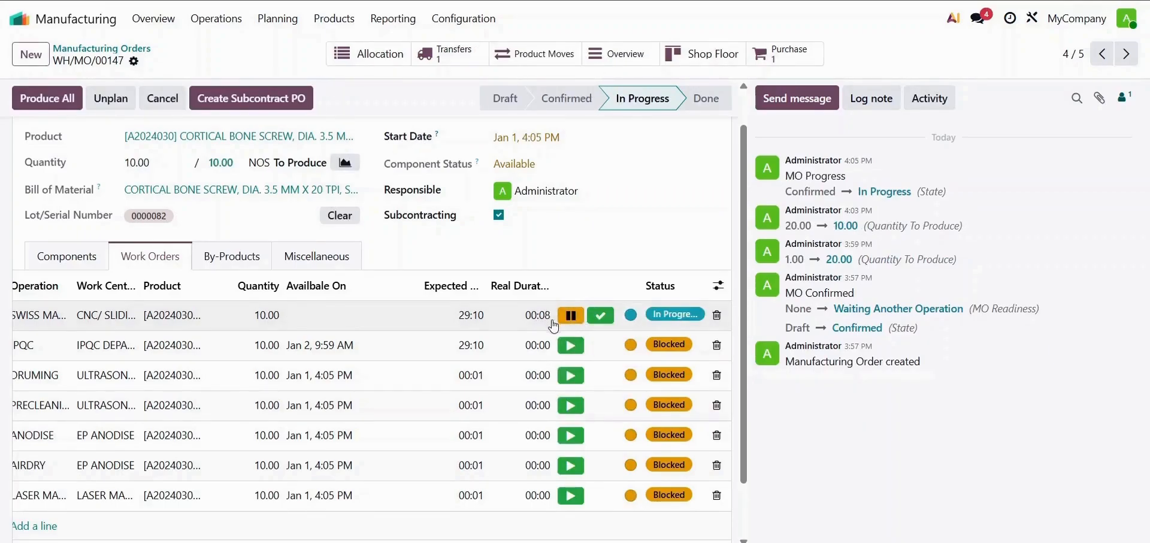
Step: Check the SWISS MACHINING work order in the shop floor view, return to the manufacturing order and complete that operation
click(696, 324)
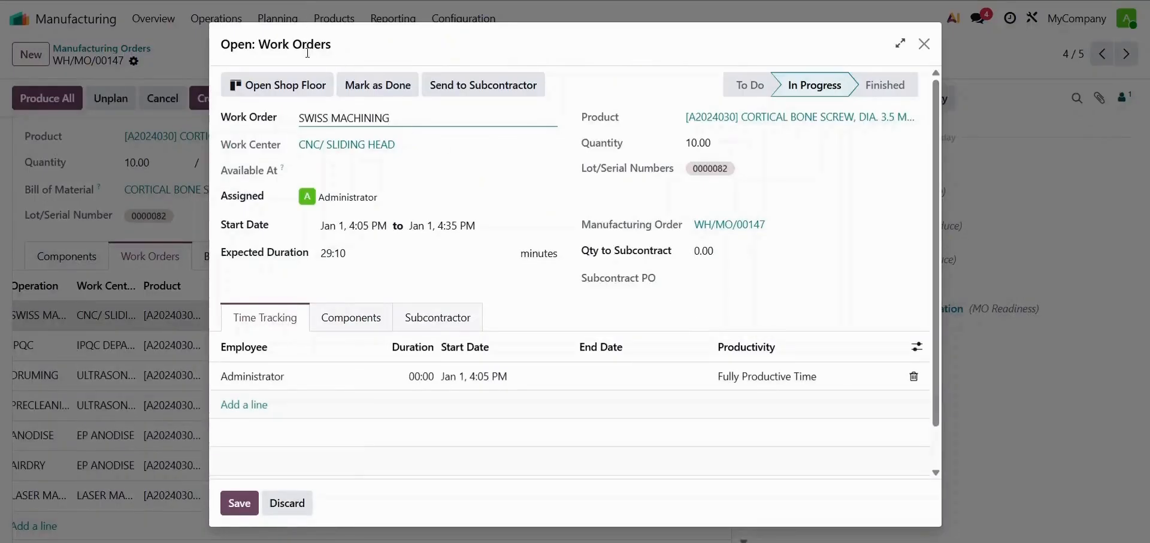
click(310, 89)
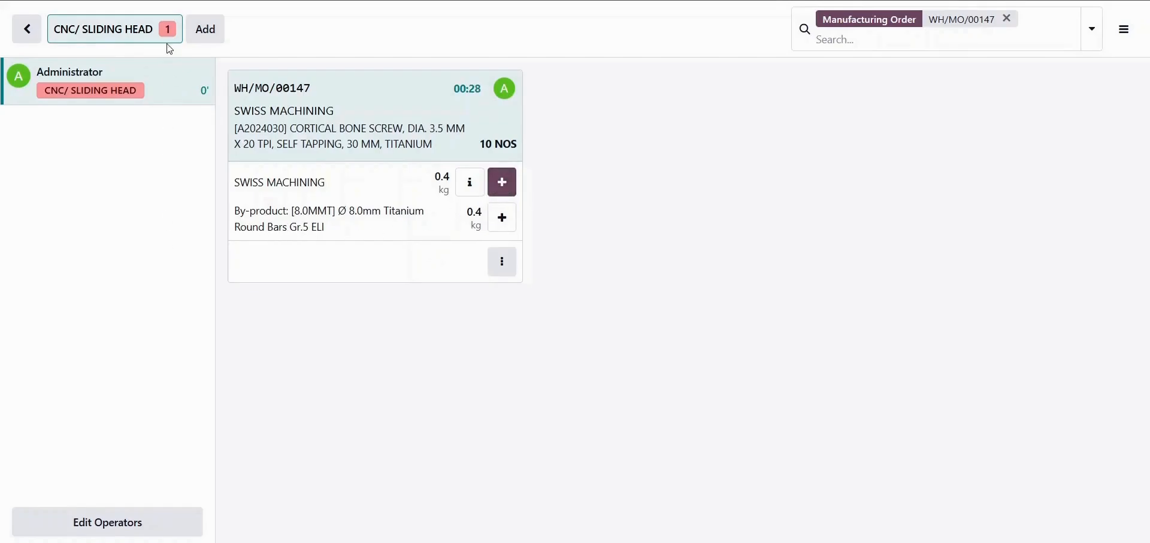
click(24, 29)
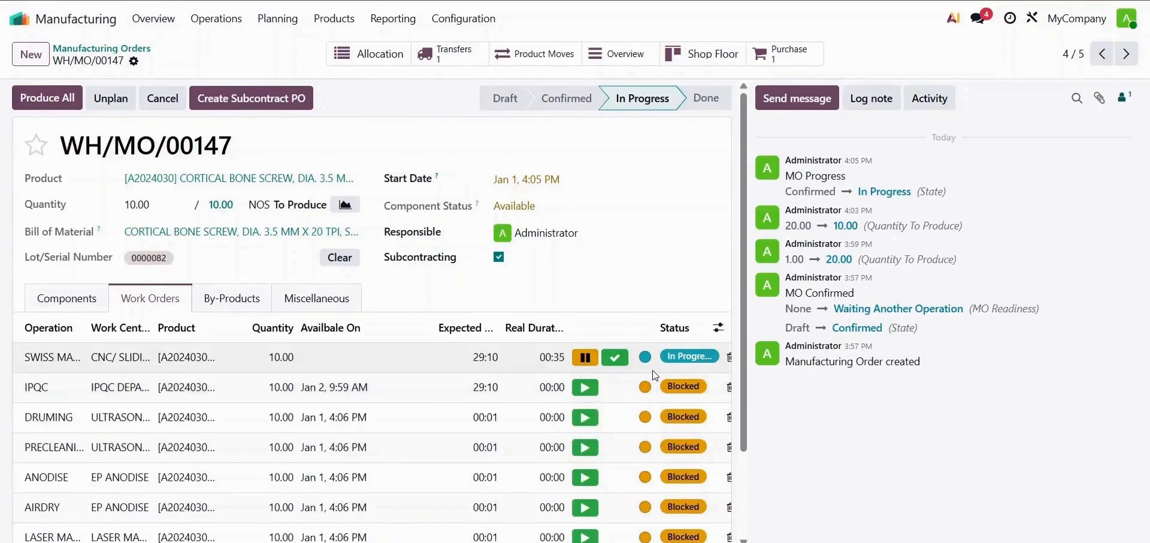
click(617, 363)
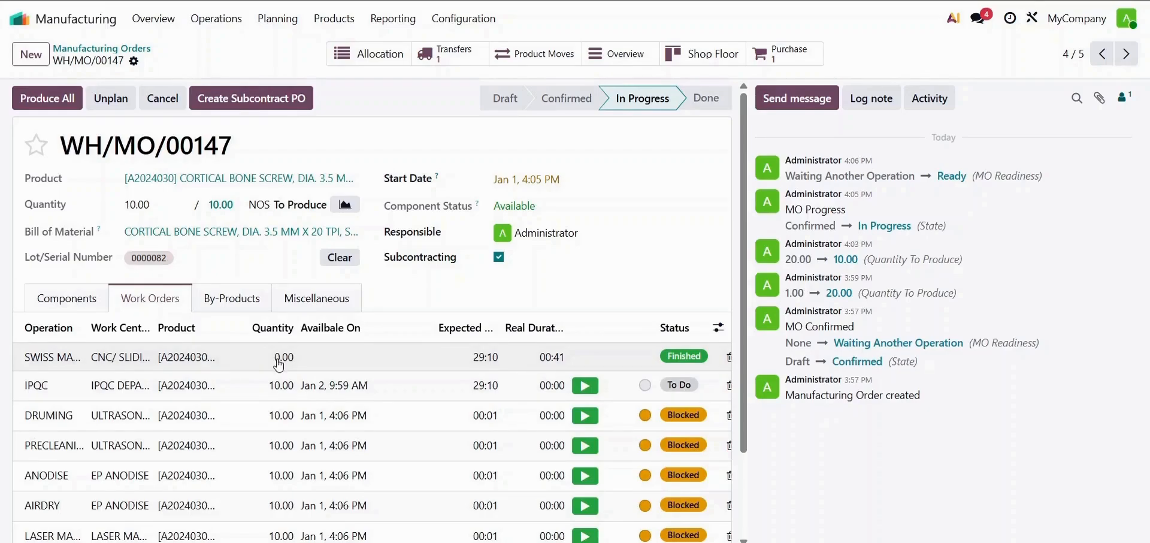
Step: Open the IPQC work order of the manufacturing order and set its quantity to subcontract to 5
scroll(279, 364, down, 1)
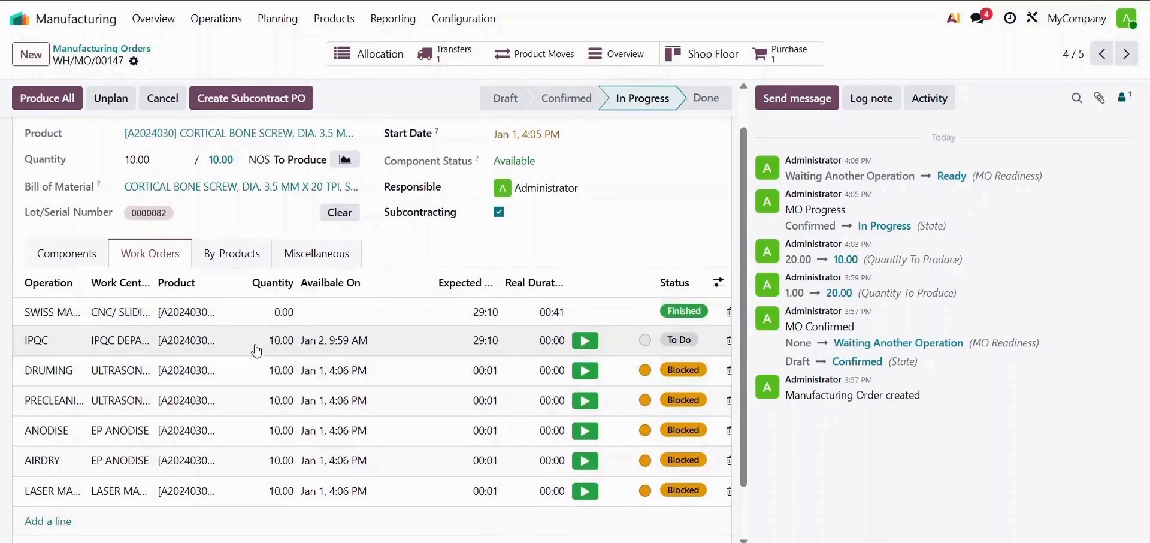
click(162, 341)
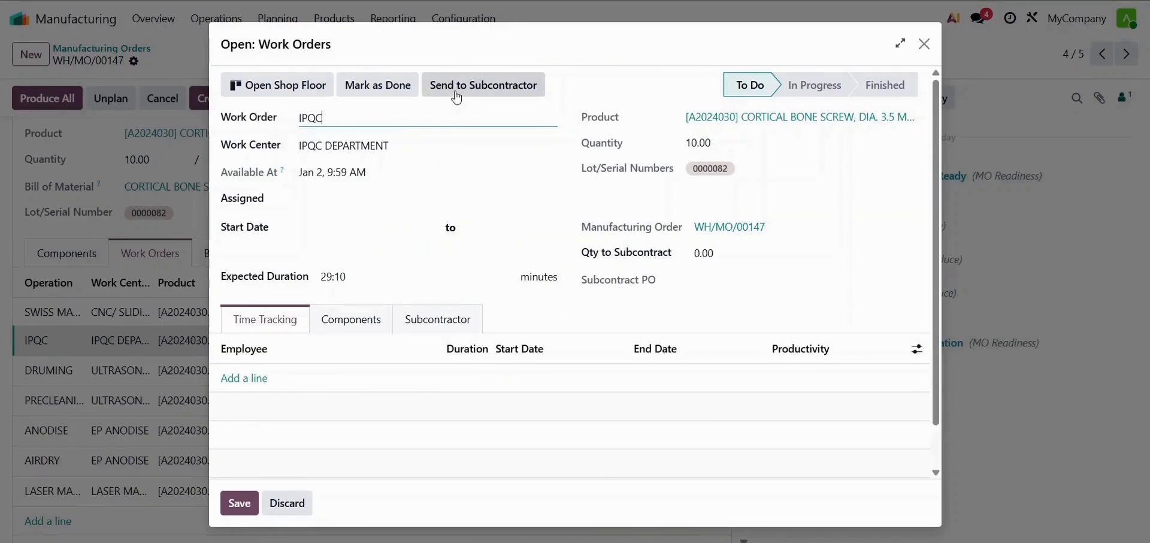
click(712, 255)
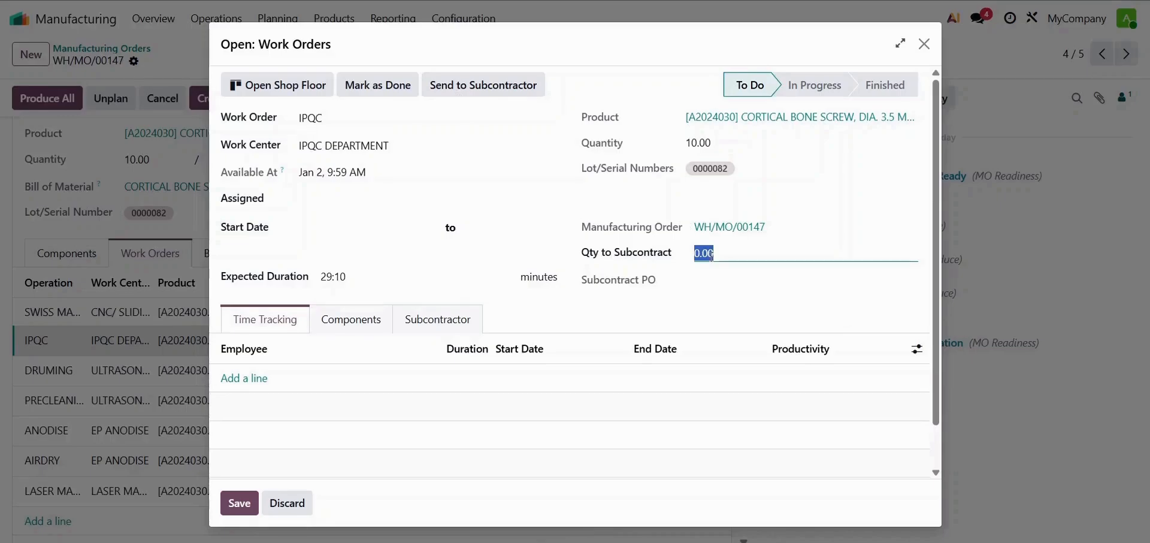
text(5)
Step: Send the IPQC work order to the subcontractor, with ABC CARE PRODUCT as the vendor
click(490, 94)
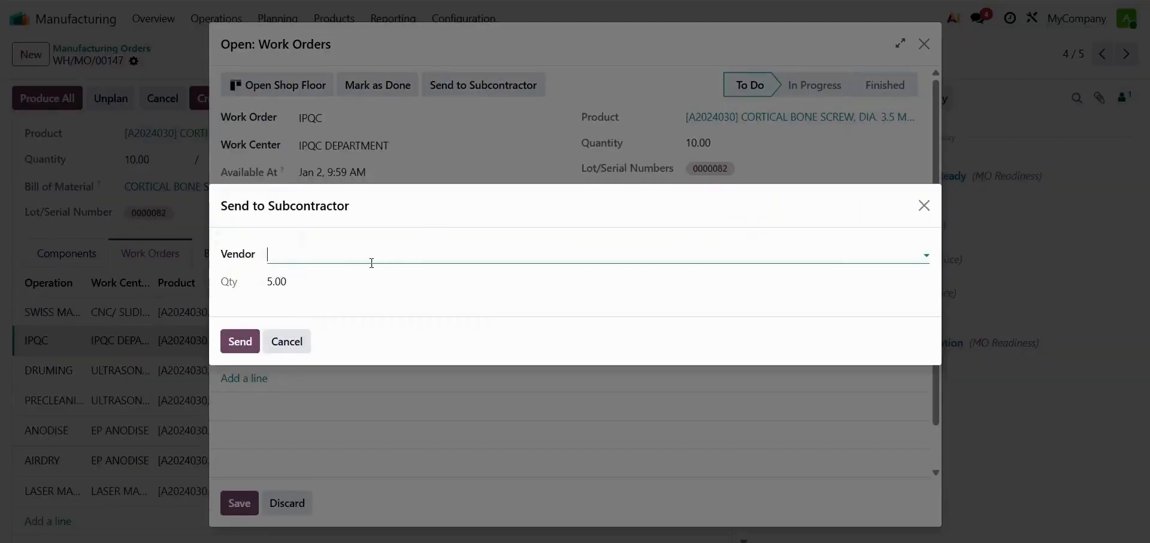
click(276, 256)
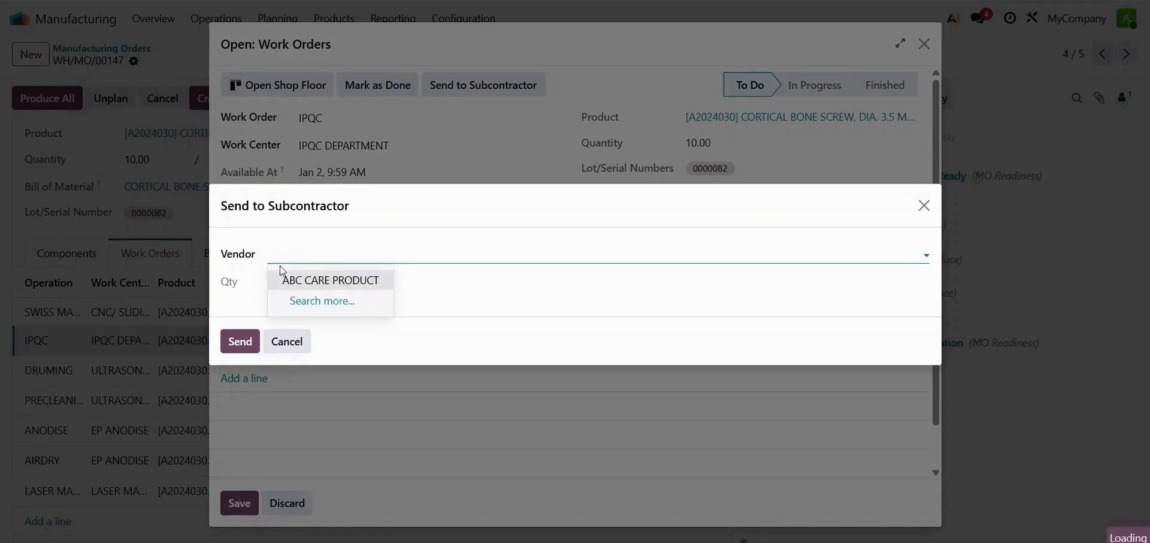
click(292, 280)
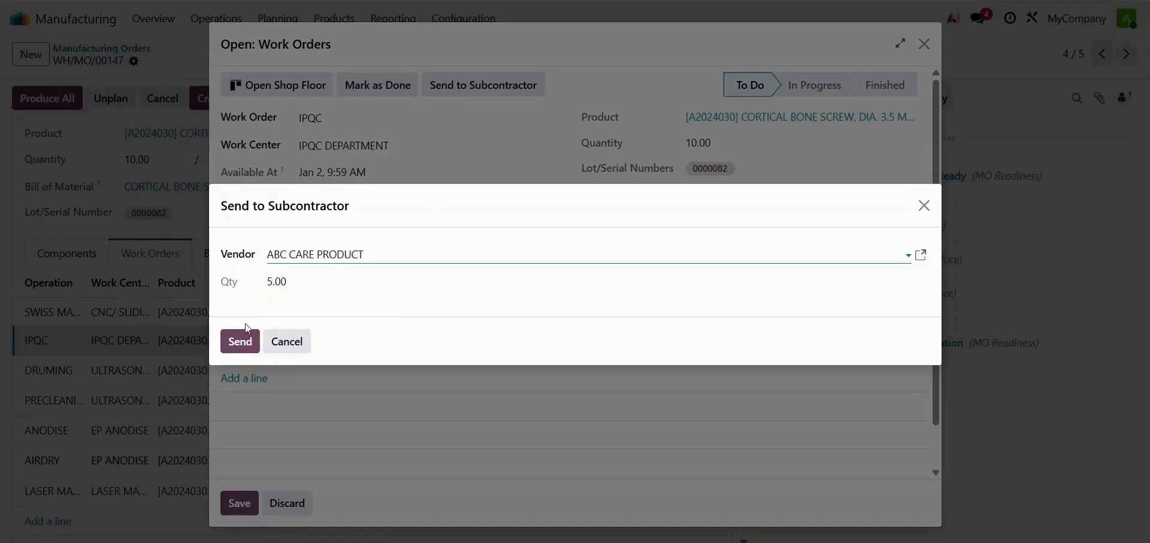
click(239, 342)
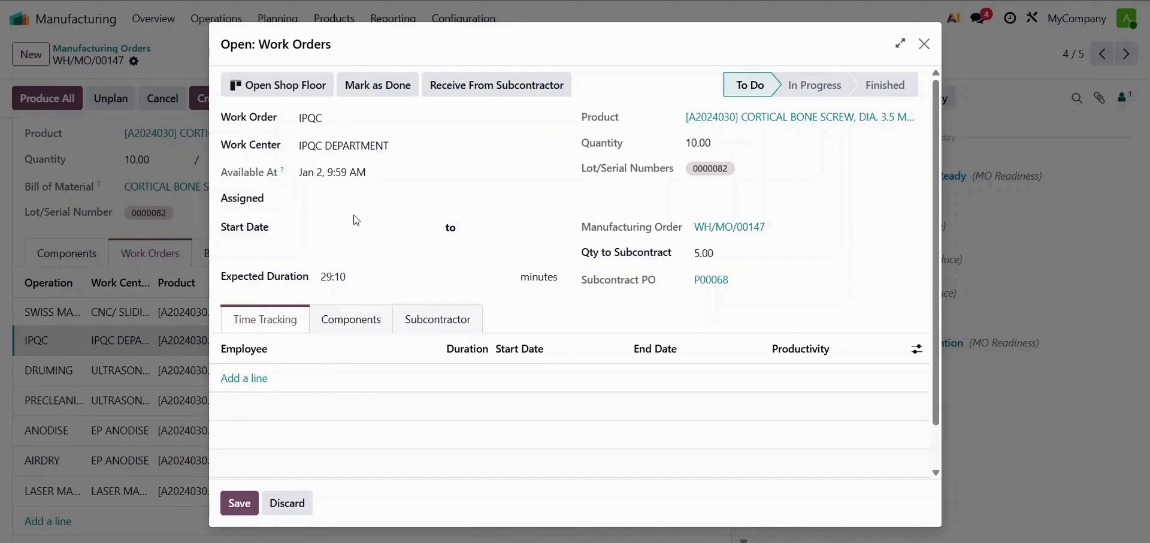
Step: Receive the IPQC work order from the subcontractor and validate its purchase order's receipt for the 5 screws
click(473, 91)
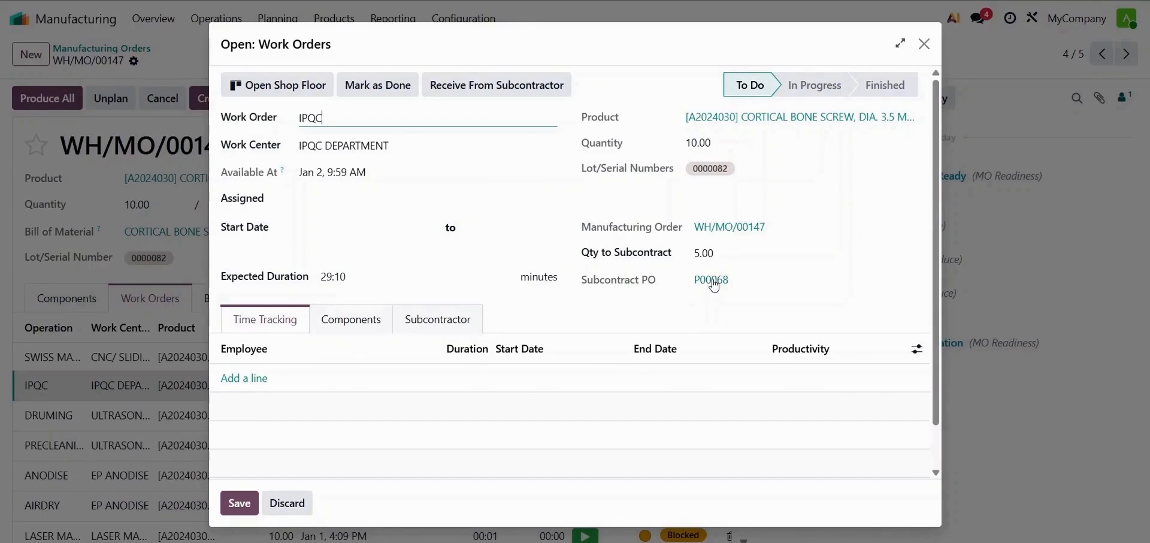
click(713, 280)
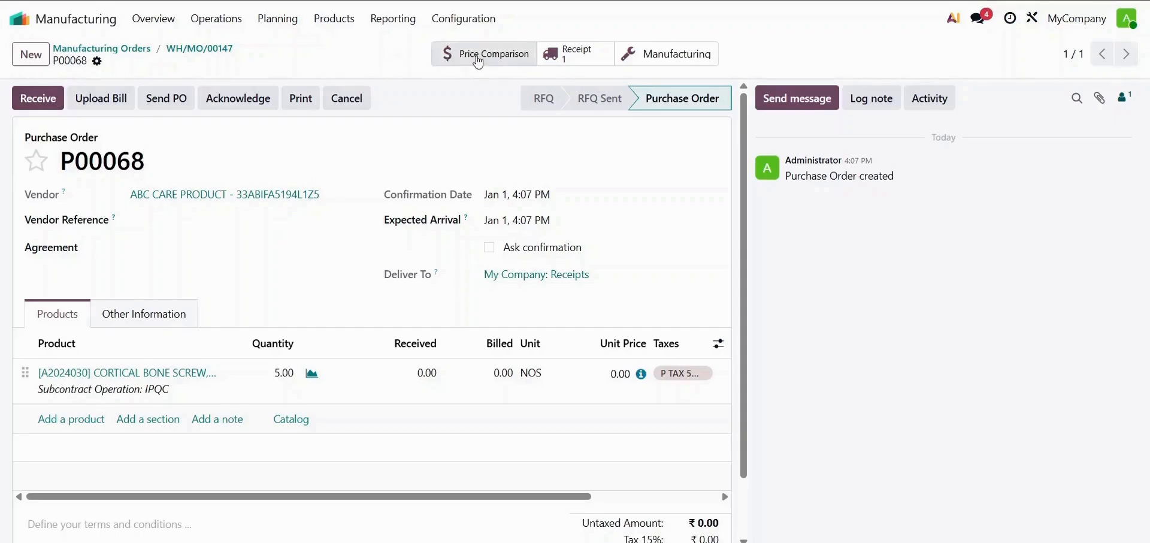
click(561, 58)
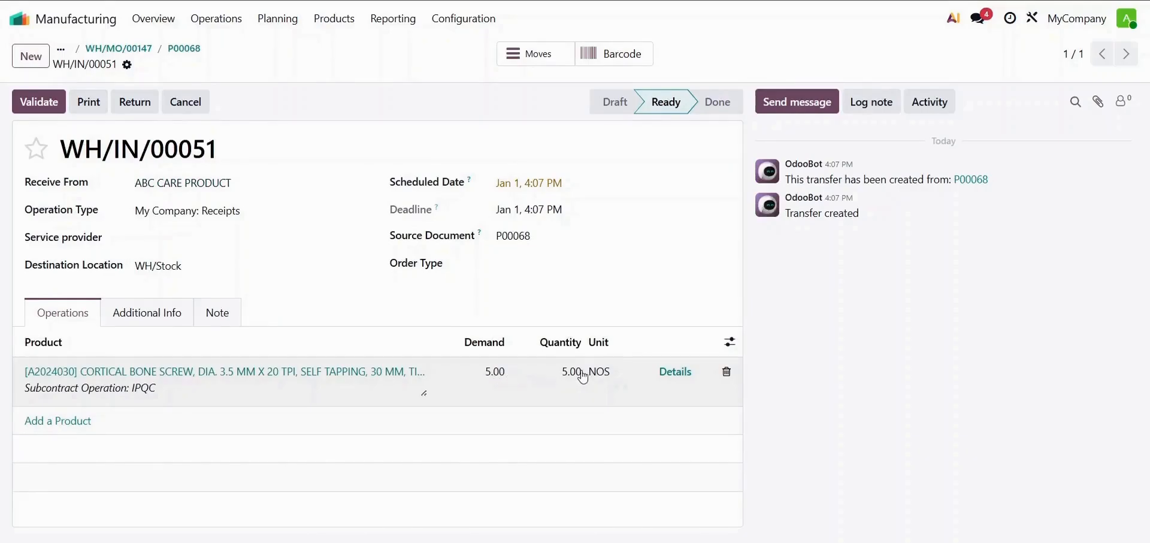
click(39, 103)
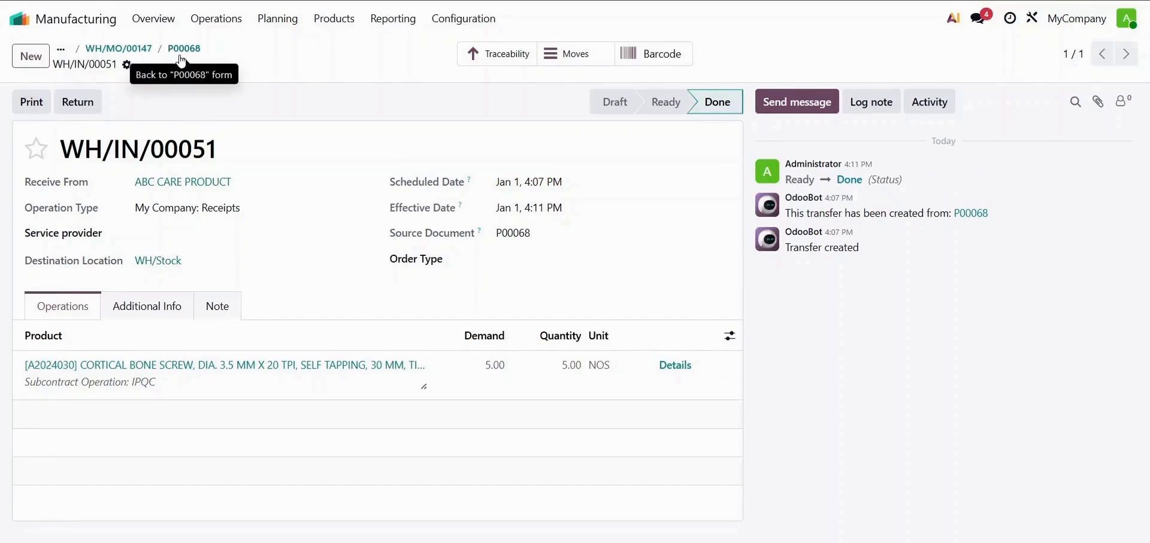
Step: Return to the manufacturing order and start the IPQC operation in its work orders
click(133, 48)
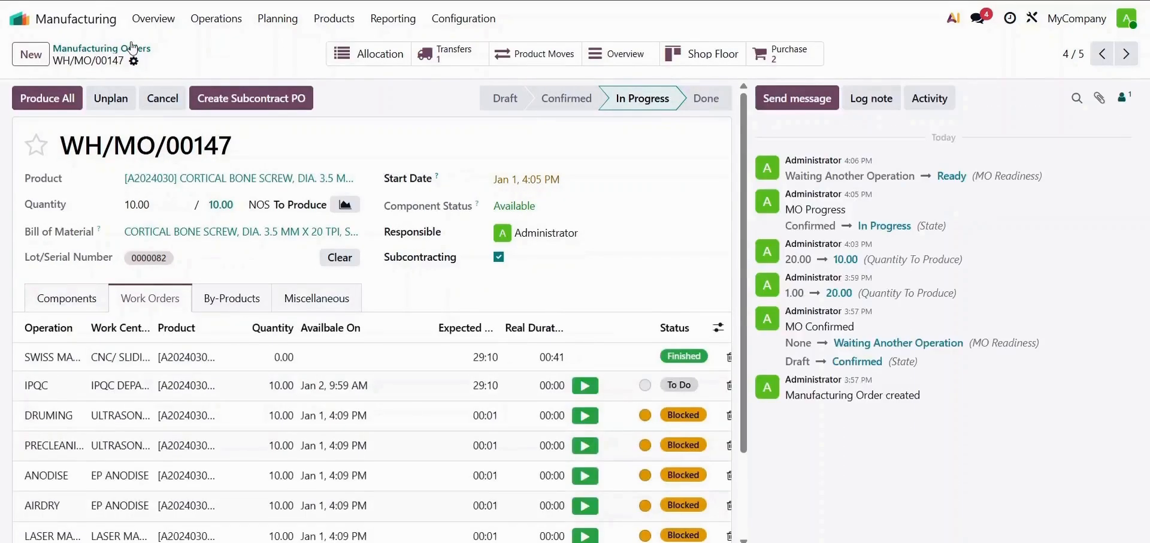
scroll(246, 348, down, 2)
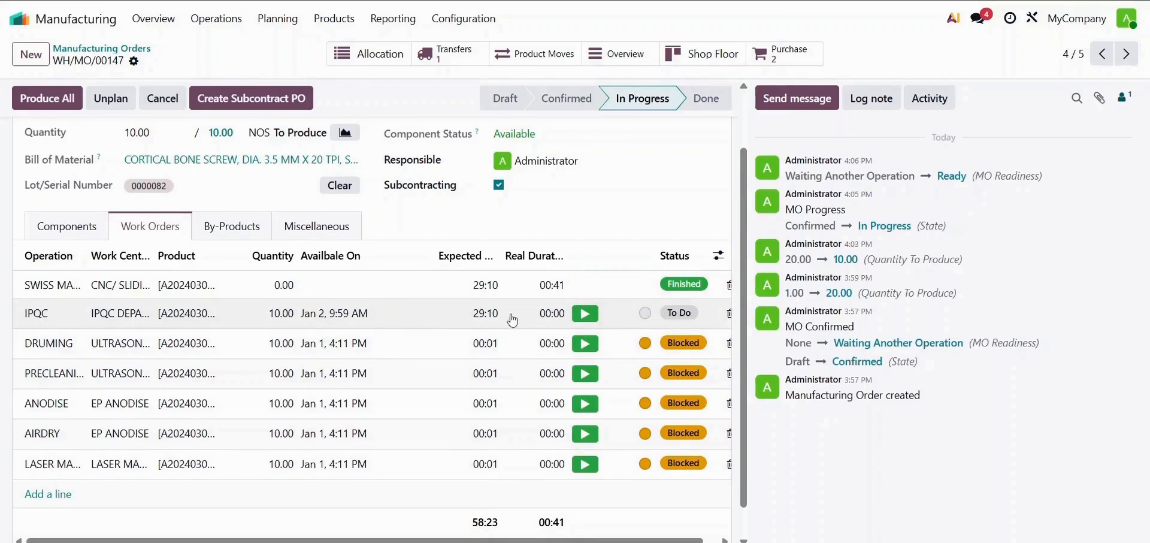
click(585, 313)
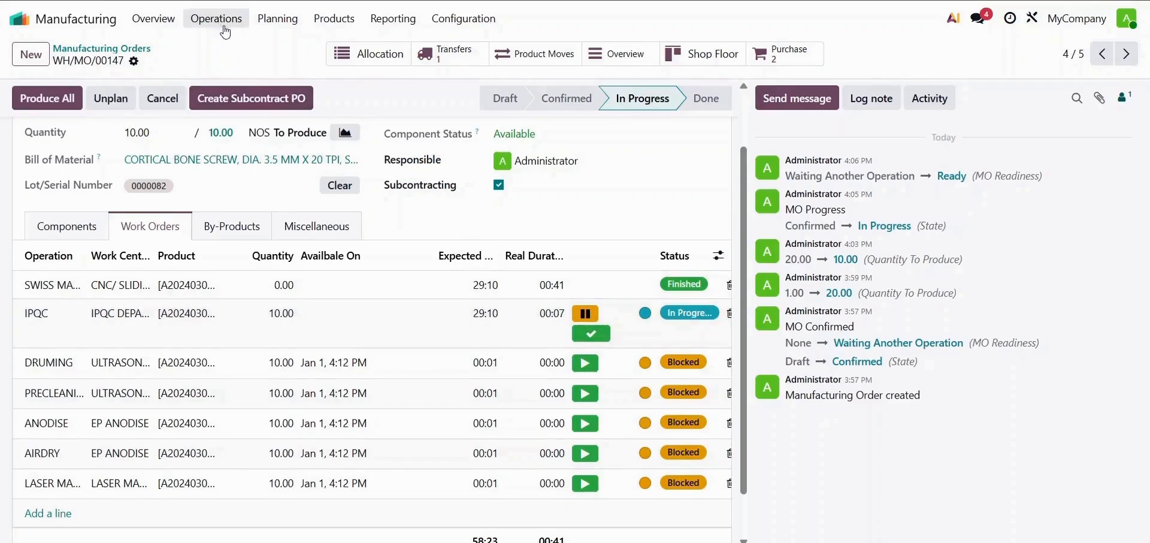
Step: Review the work orders planning schedule by production and by work center
click(276, 18)
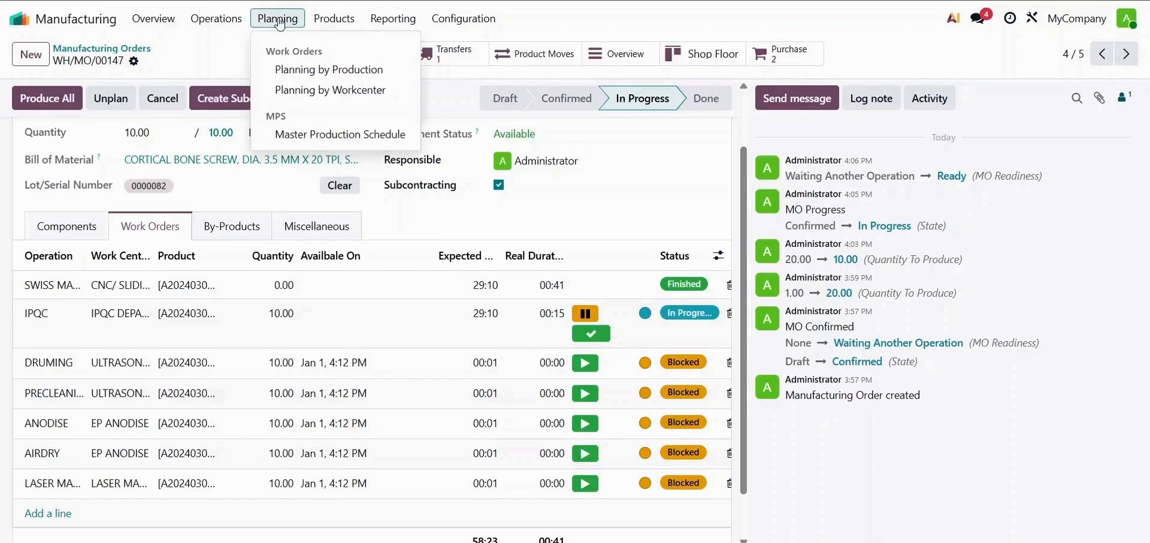
click(327, 71)
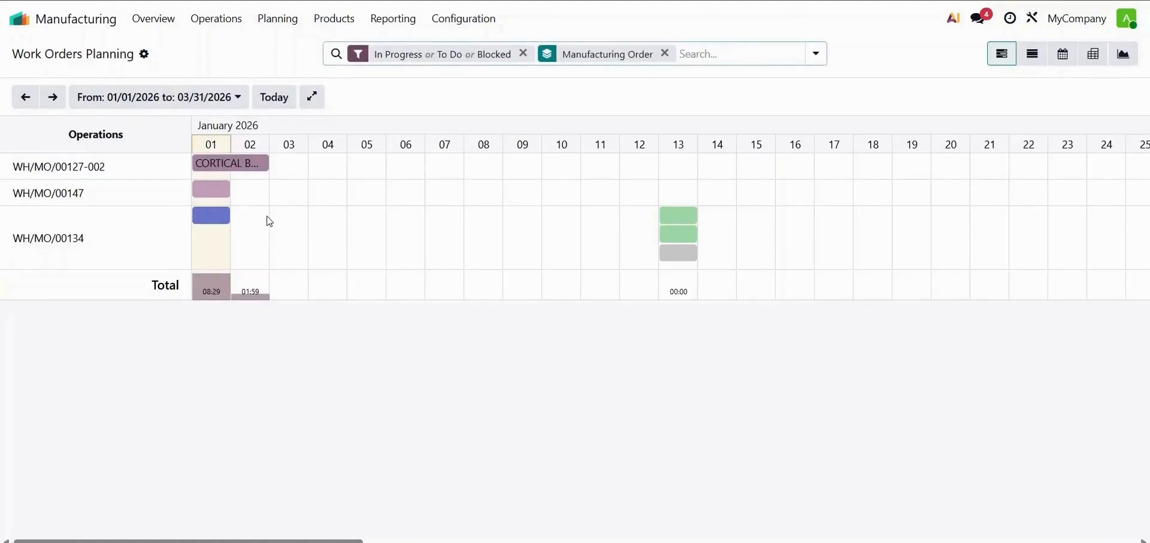
scroll(269, 221, right, 1)
scroll(270, 221, left, 1)
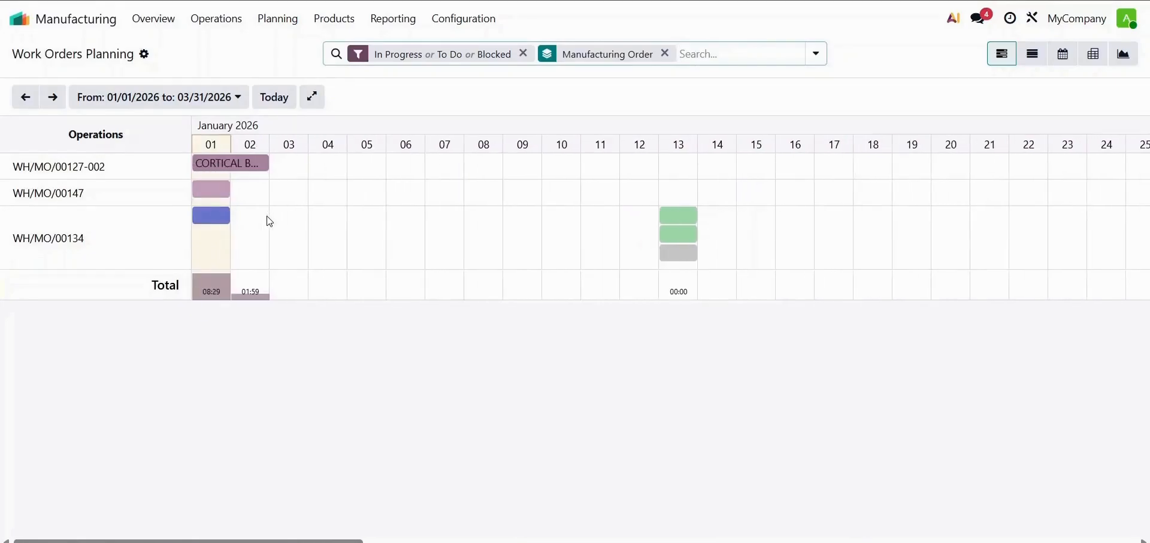
click(298, 24)
click(331, 89)
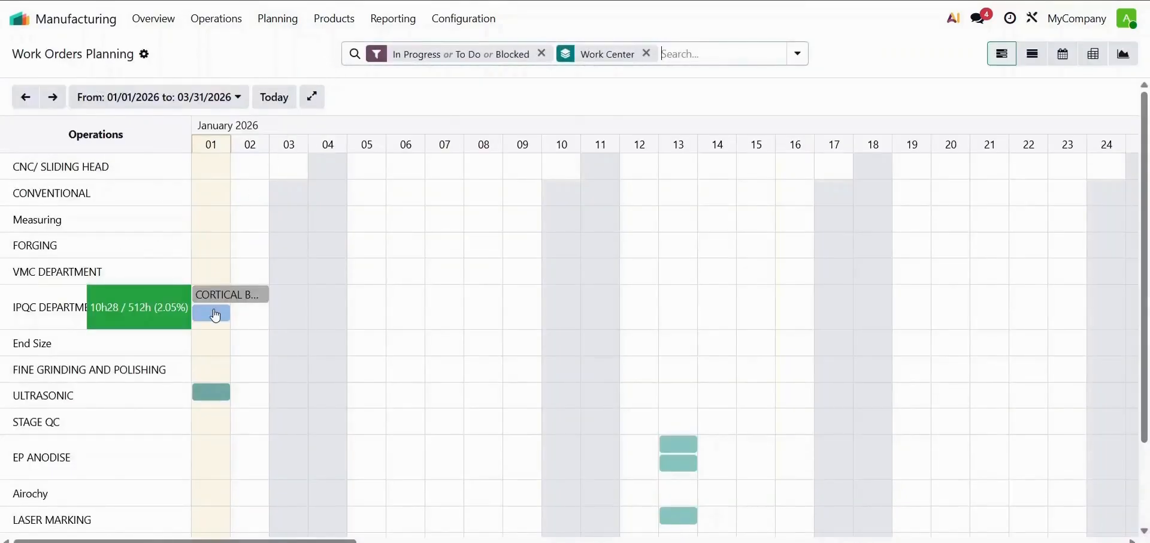
scroll(216, 316, down, 3)
scroll(216, 316, up, 3)
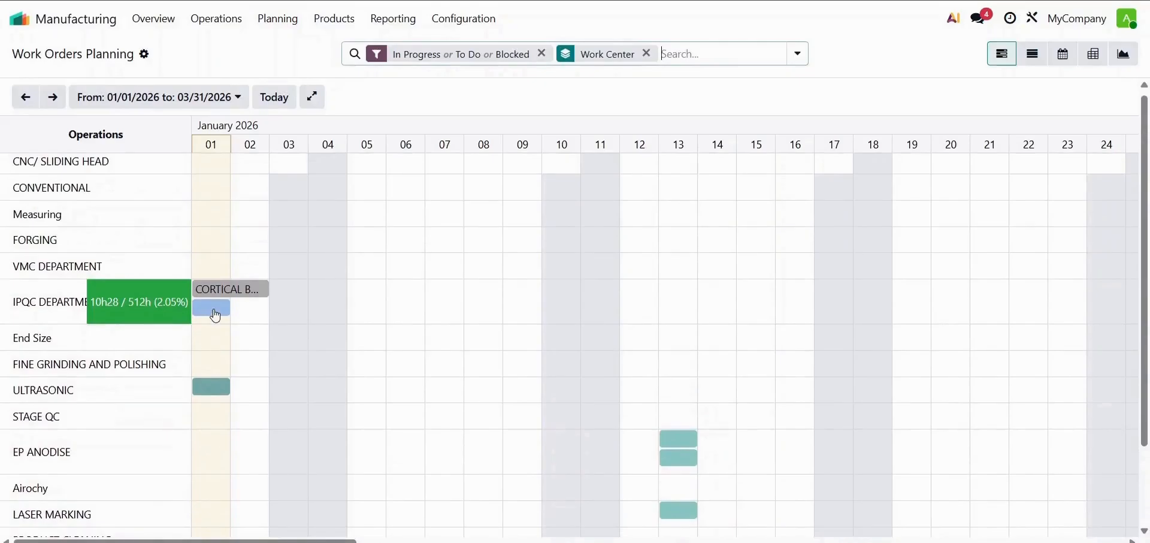
Step: View the work orders analysis report and the Overall Equipment Effectiveness report
click(394, 21)
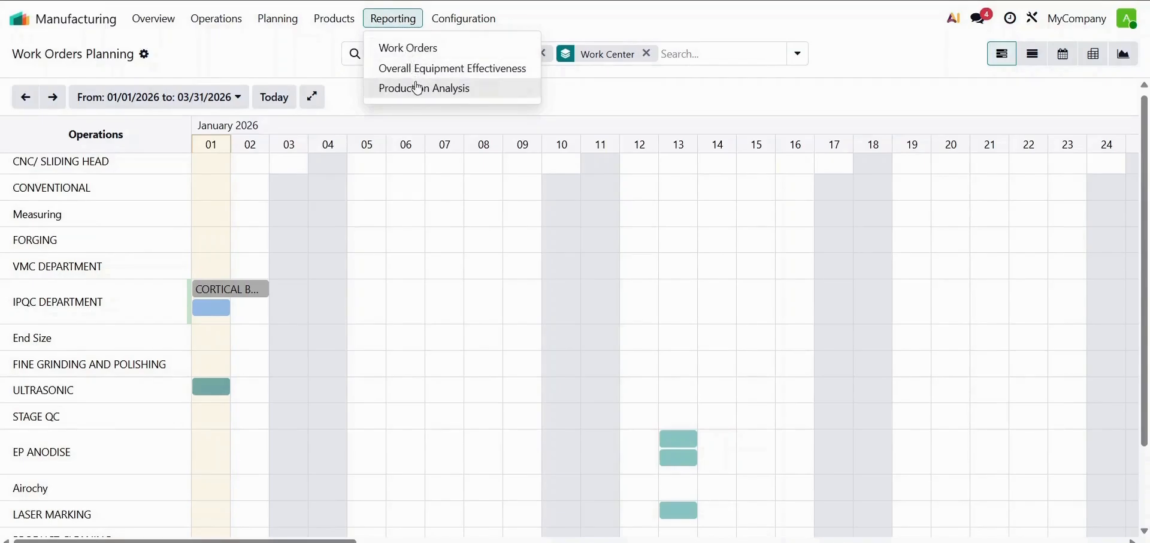
click(411, 48)
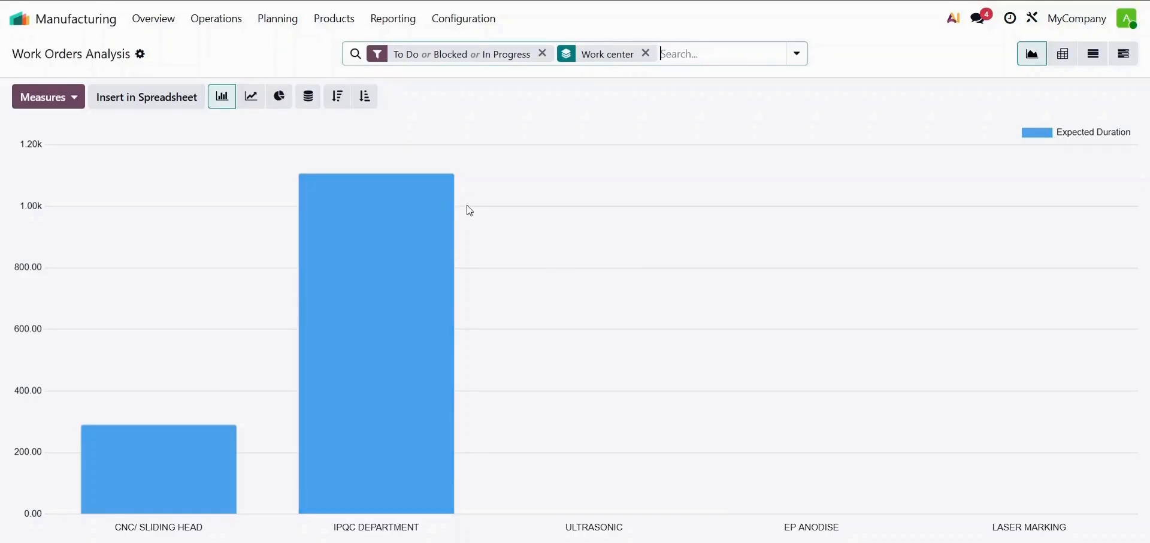
click(392, 25)
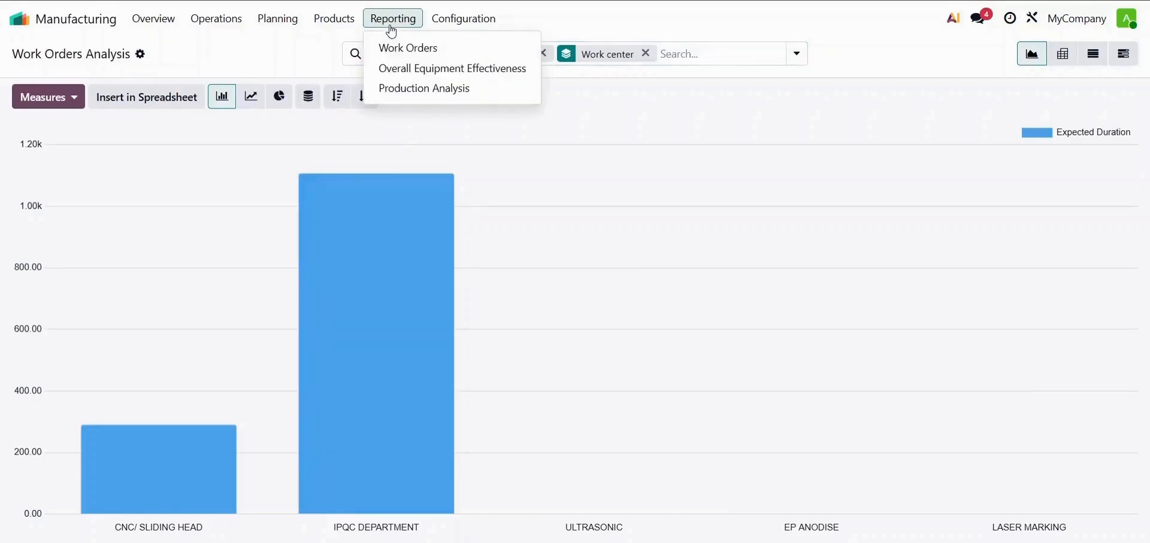
click(429, 71)
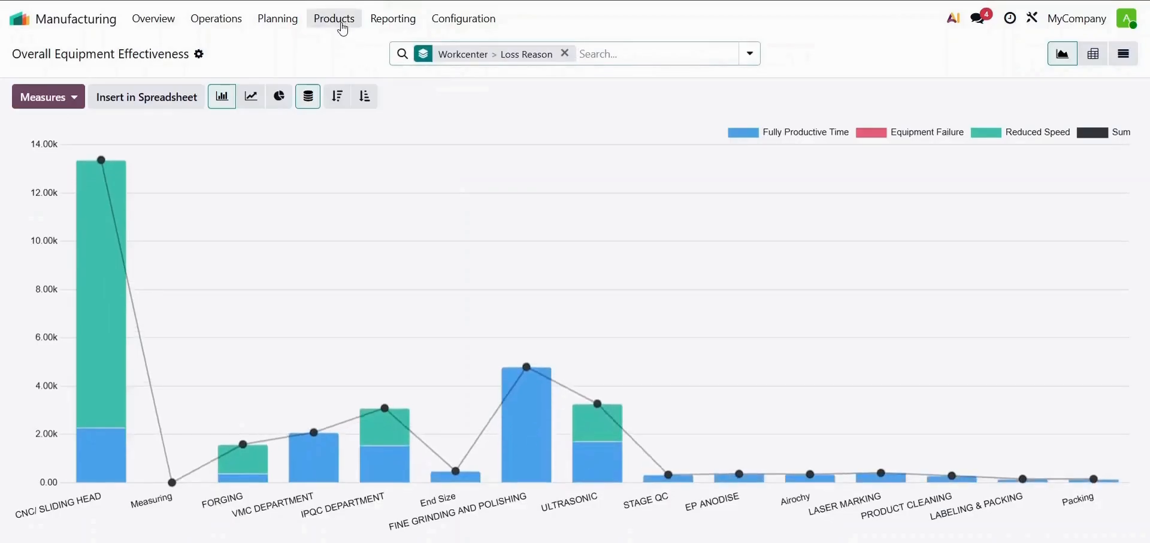
Step: Look through the unbuild orders and scrap orders, and return to the work centers overview
click(222, 24)
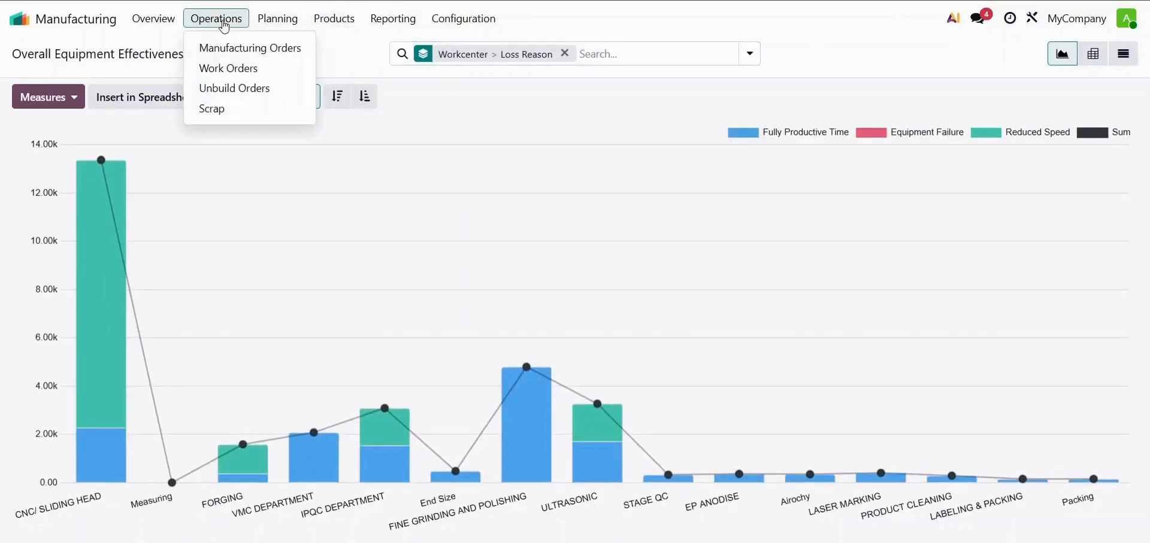
click(253, 96)
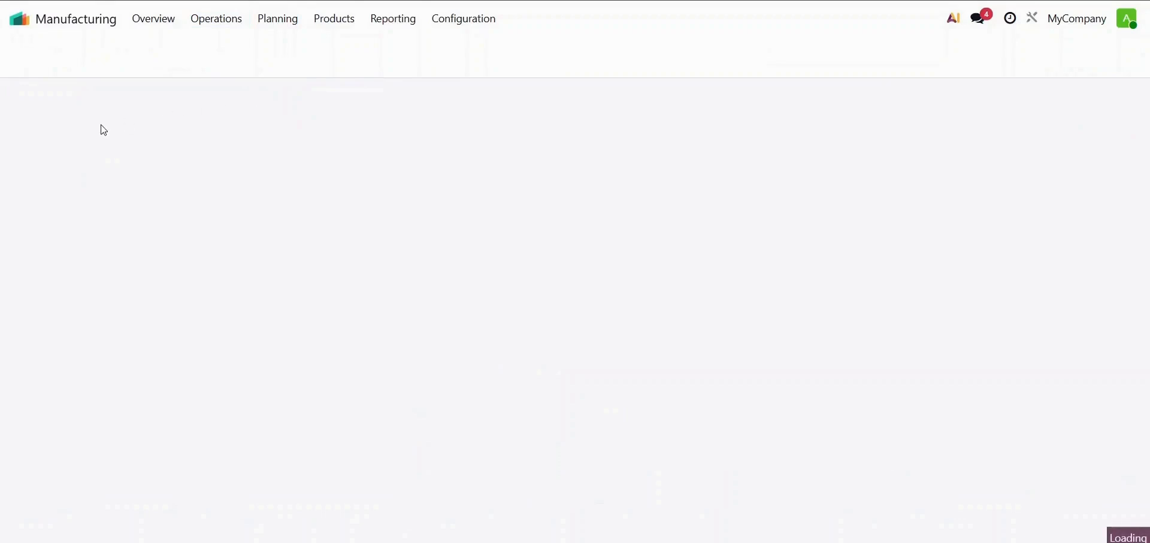
click(211, 24)
click(231, 110)
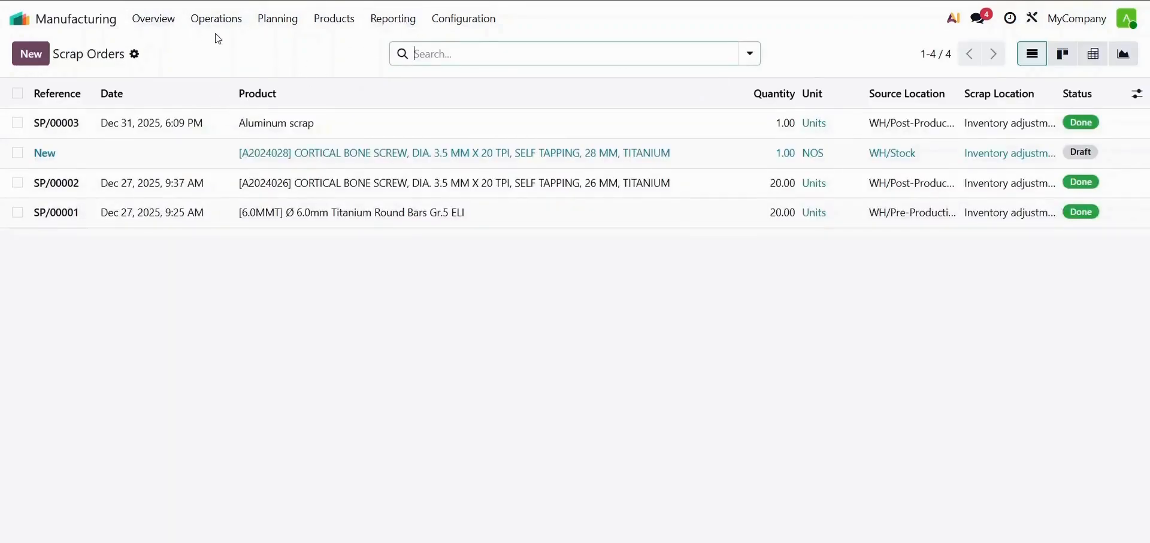
click(146, 21)
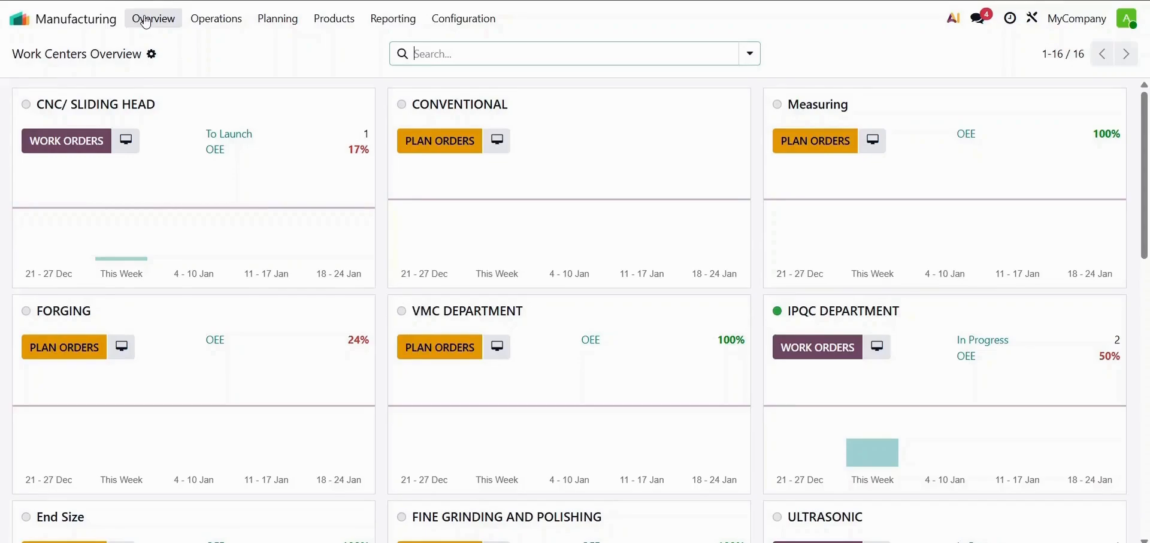
key(alt)
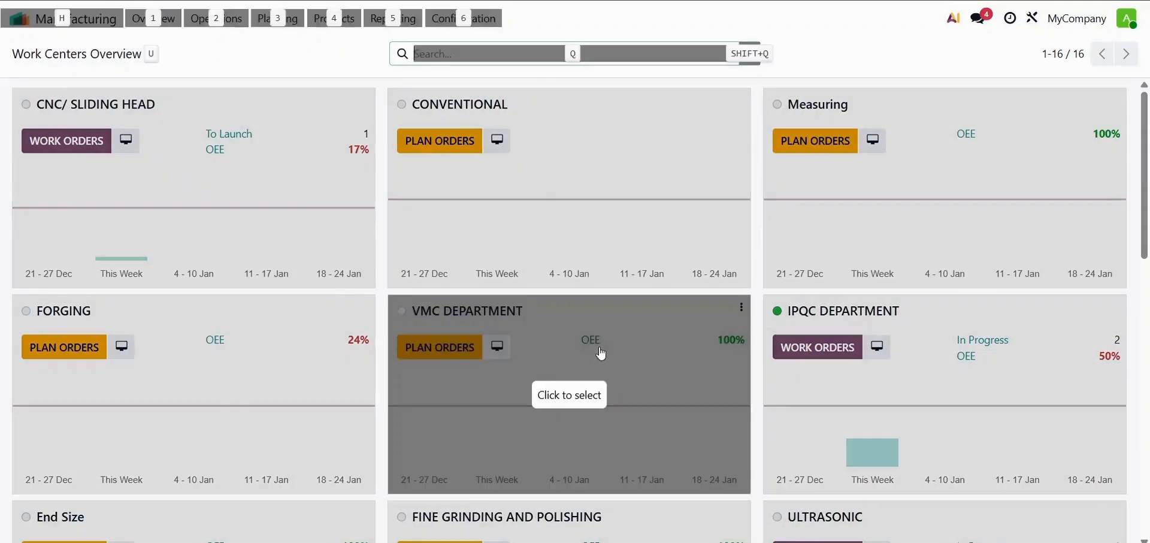